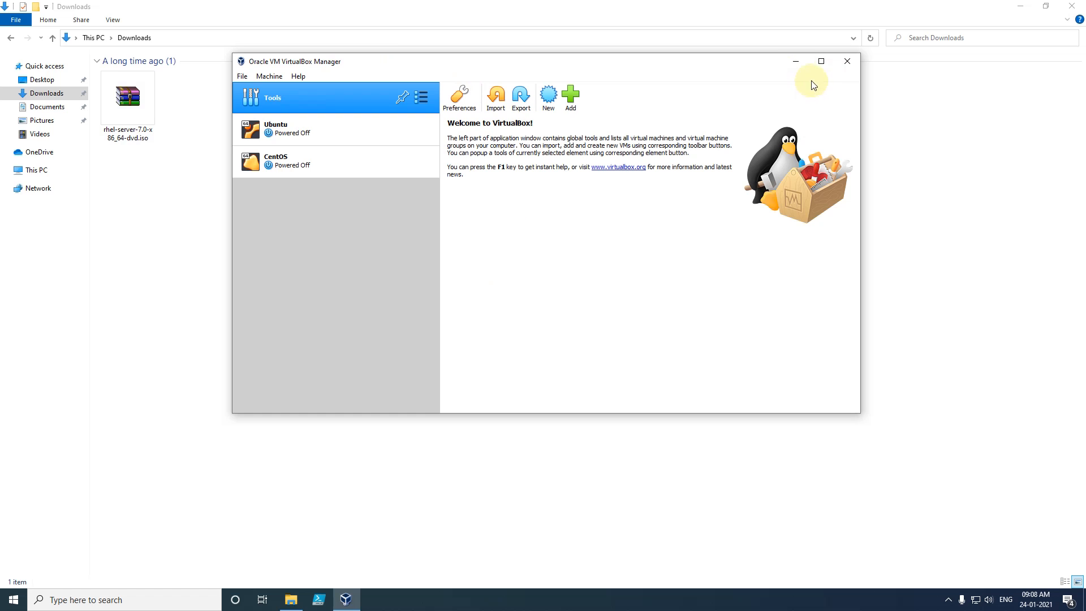
- Maximize the VirtualBox Manager window to fill the screen
click(822, 62)
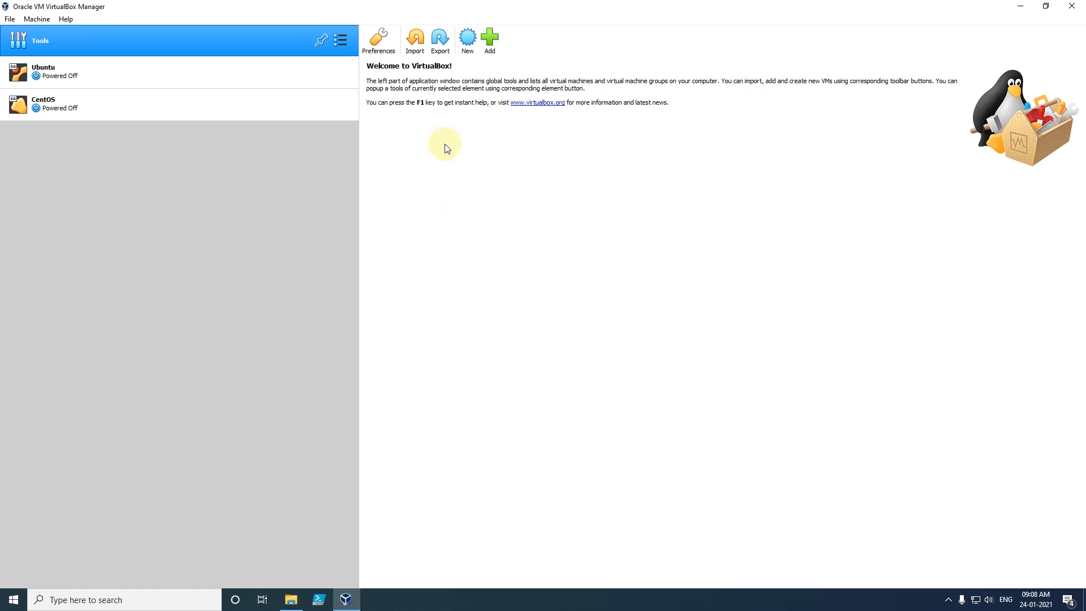
- Start a new machine named RHEL so it is detected as Linux, Red Hat (64-bit)
click(468, 39)
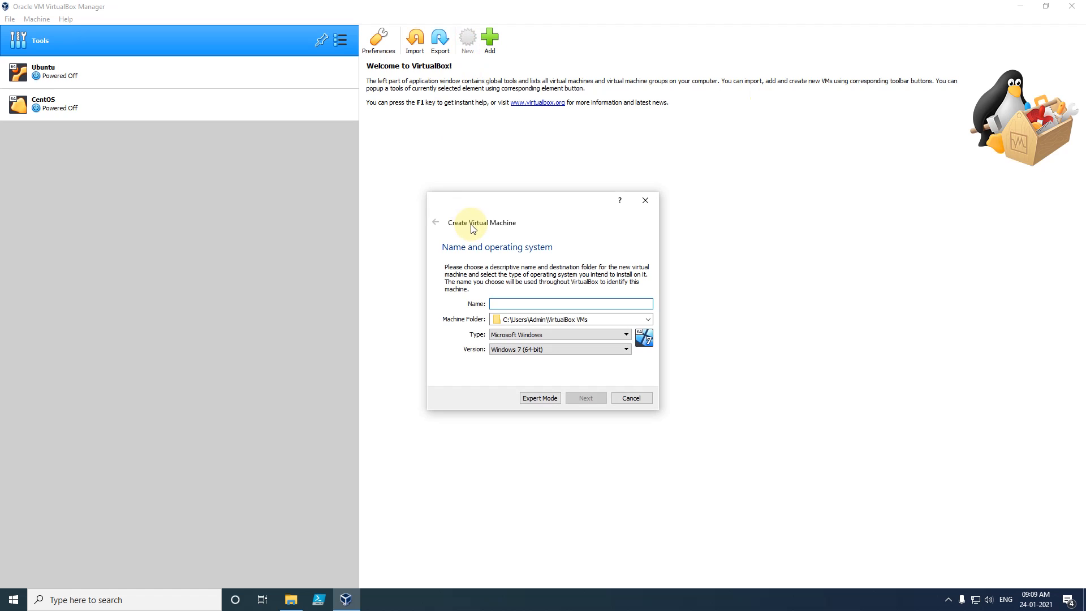
click(534, 304)
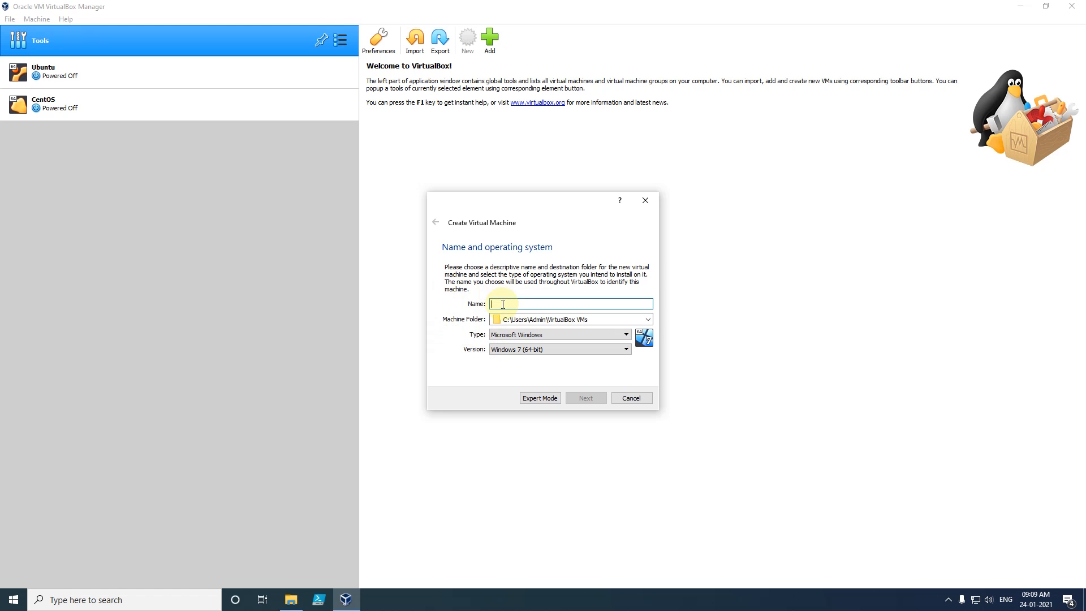
text(RHEL)
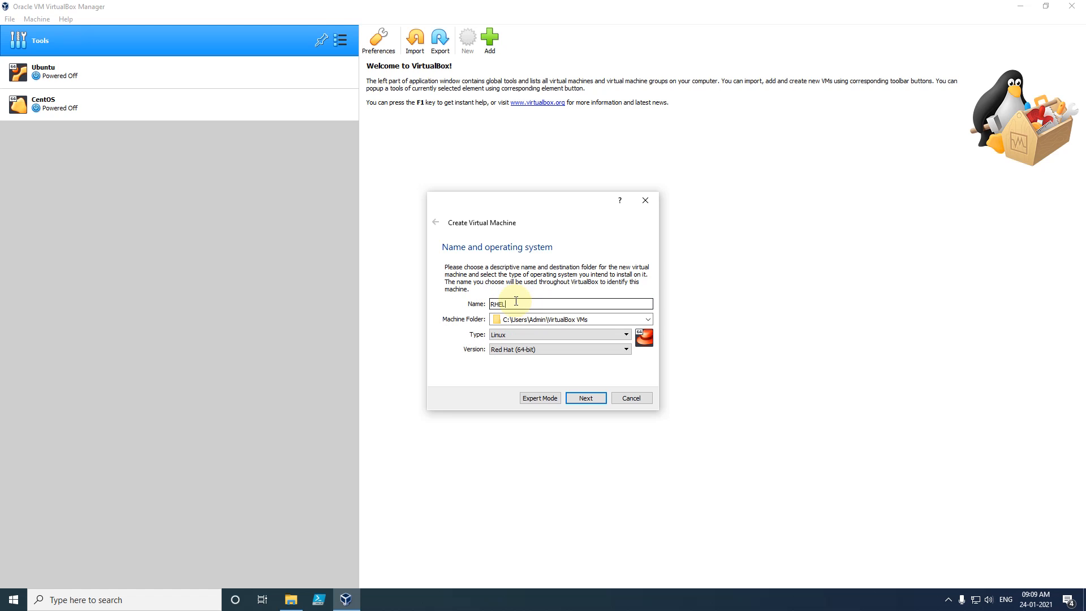
drag(517, 303, 451, 310)
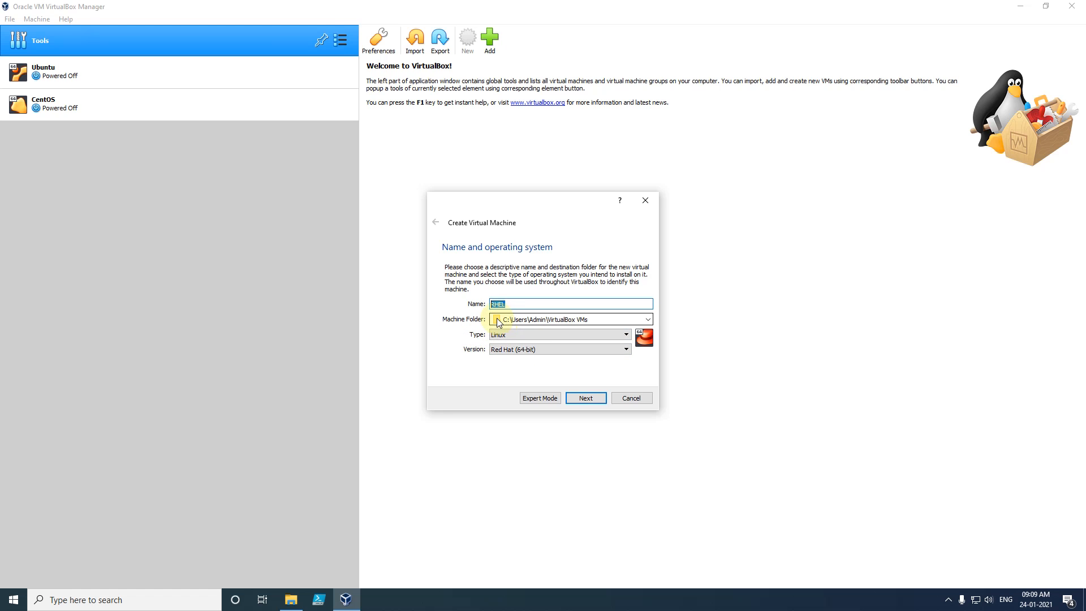
- Set the machine folder to This PC > New Volume (D:) > VirtualBox_VMs
drag(505, 319, 589, 319)
click(589, 319)
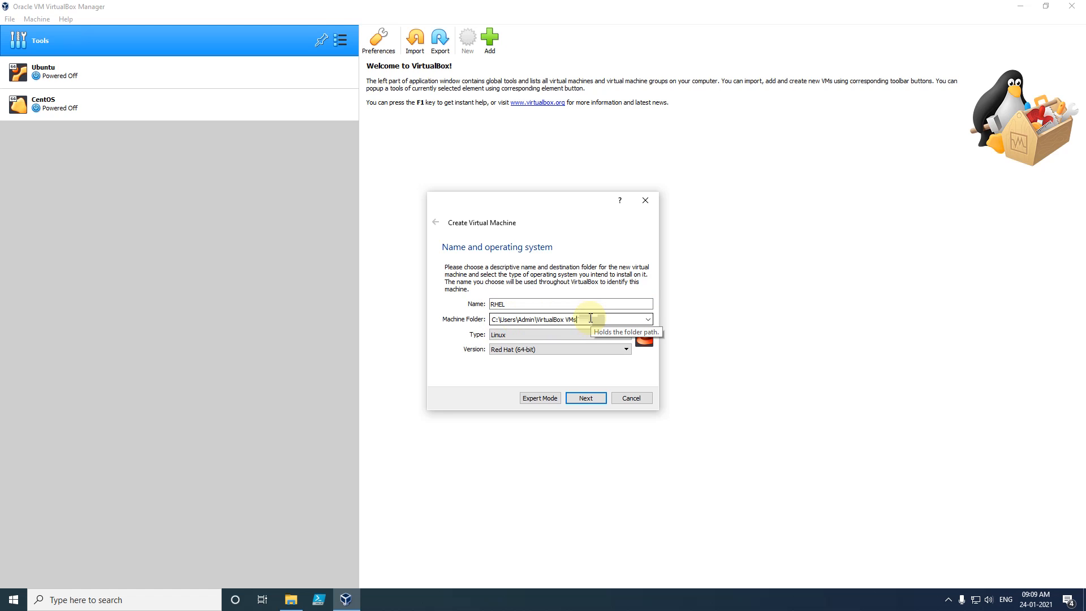
drag(590, 319, 494, 318)
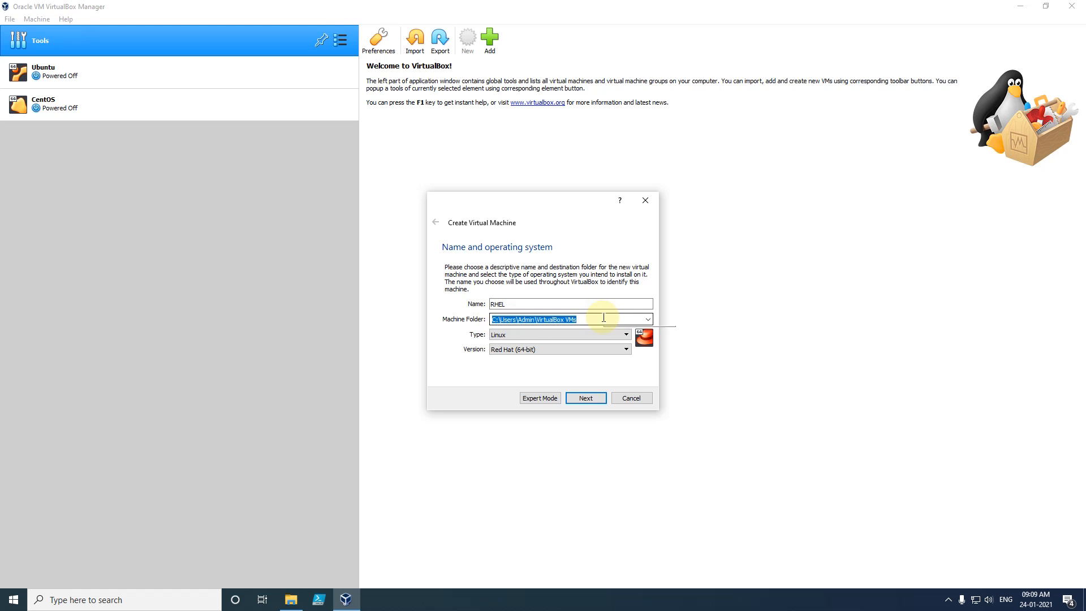
click(647, 319)
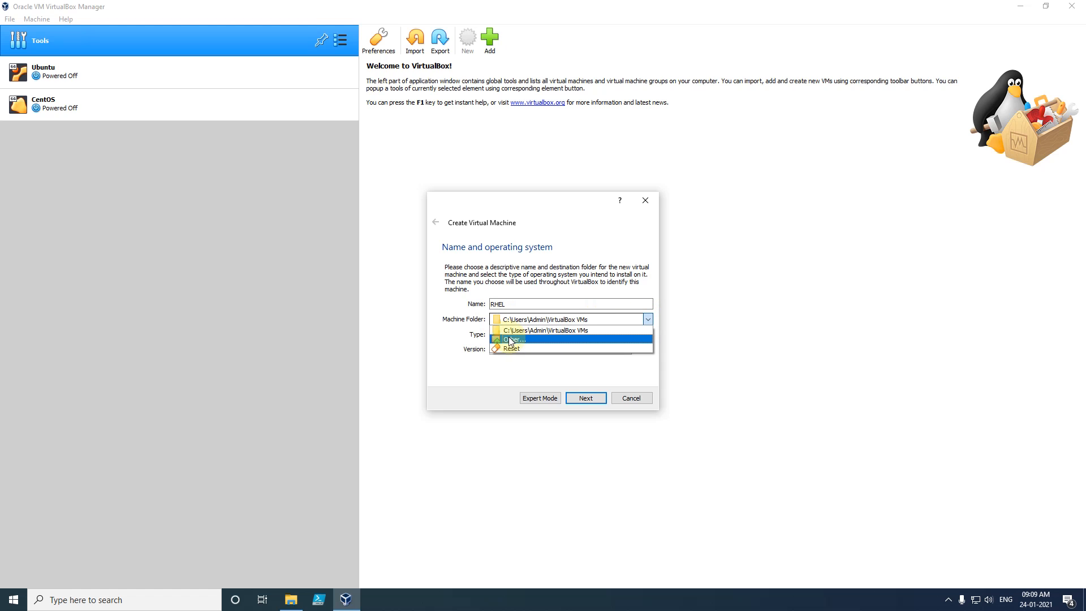
click(519, 338)
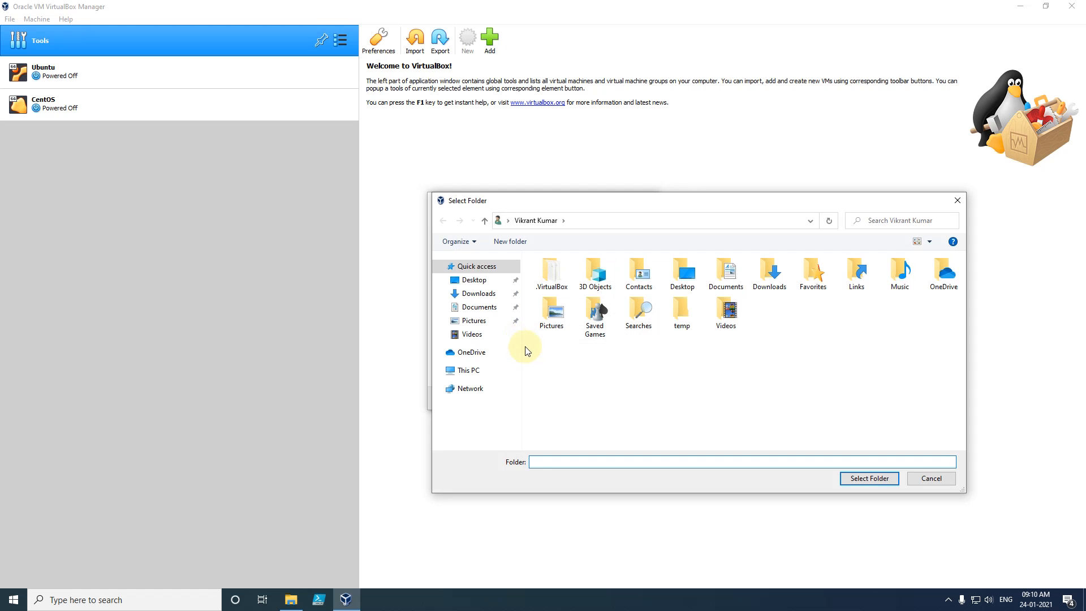
click(469, 375)
double_click(718, 394)
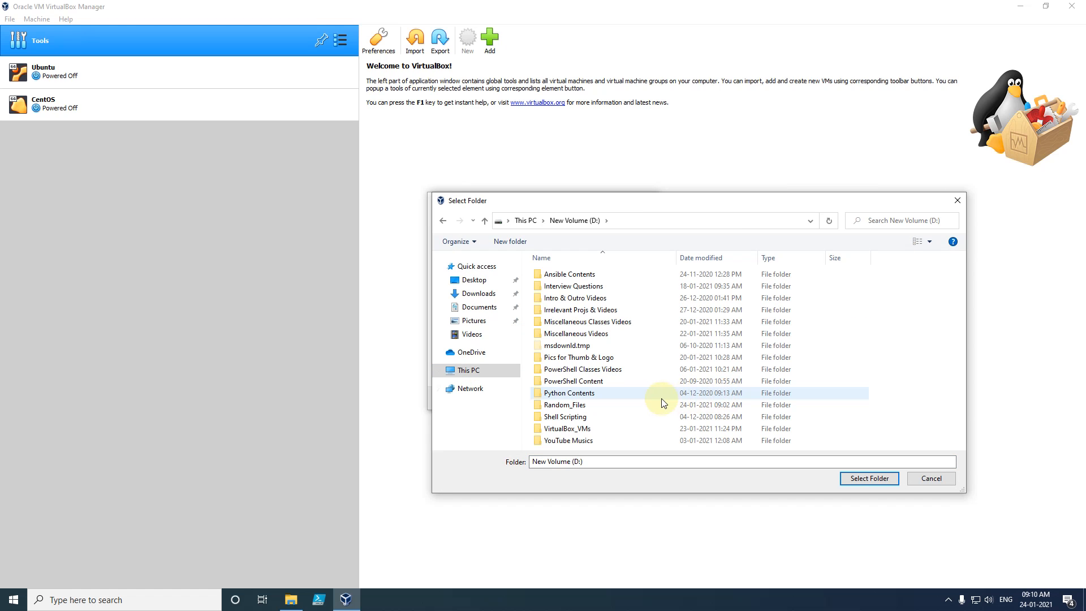
double_click(578, 428)
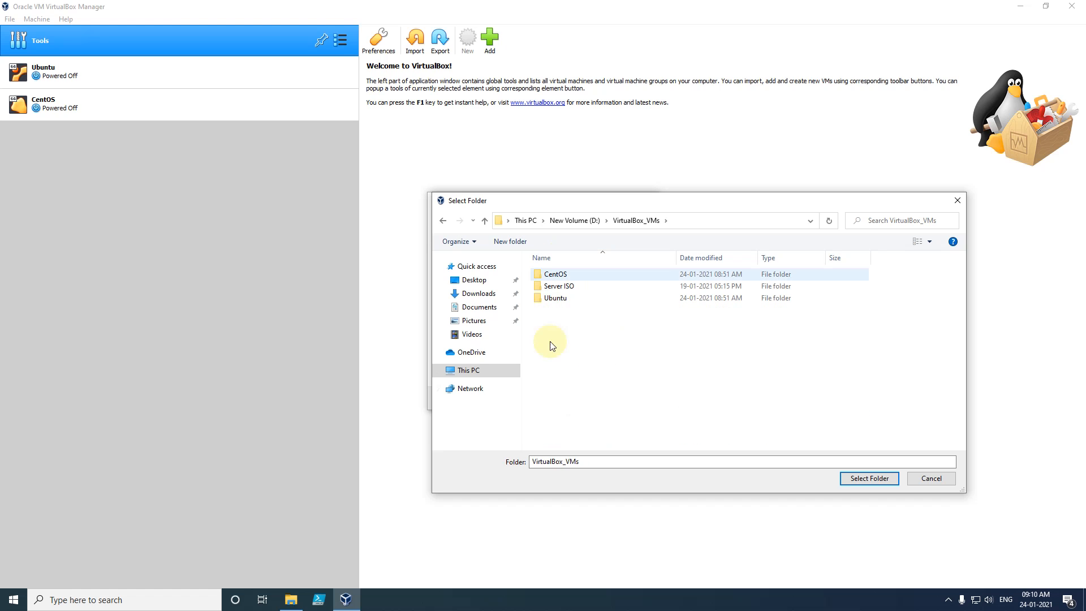
click(861, 479)
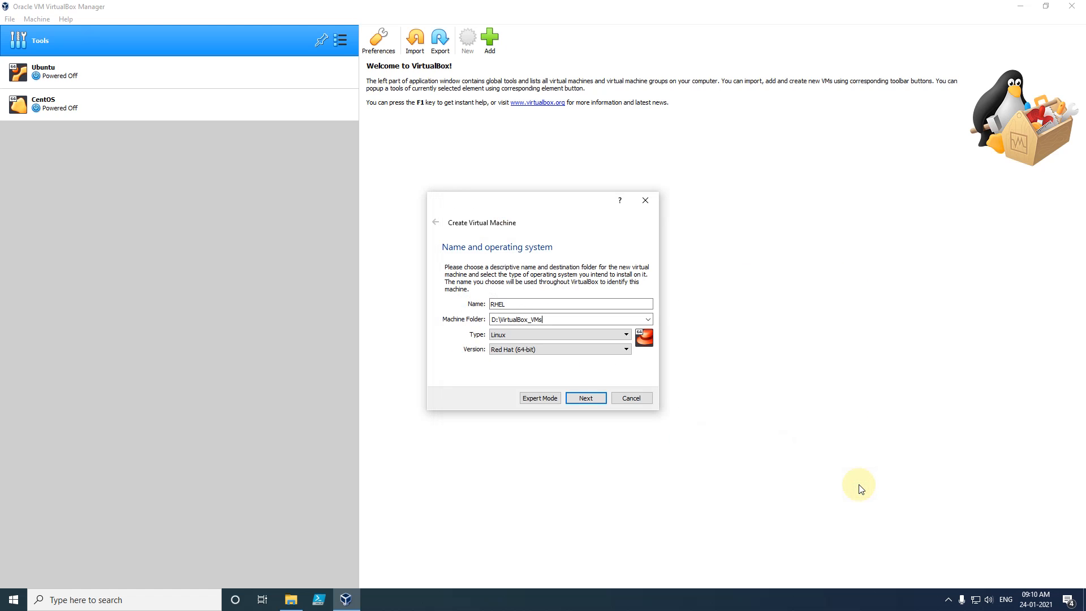
click(557, 320)
drag(557, 320, 480, 320)
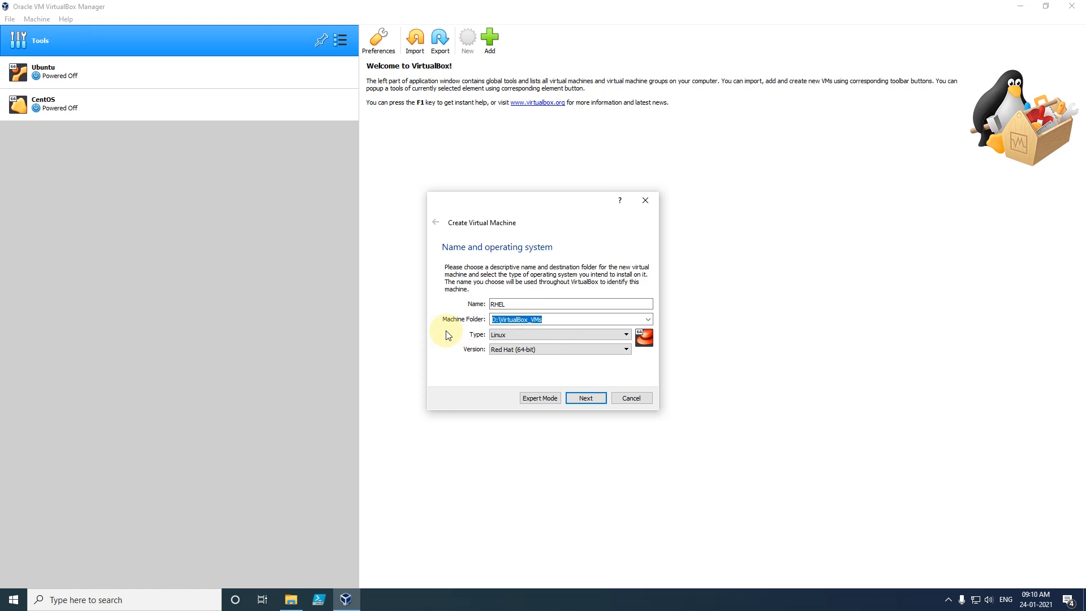
- Change the memory size from 1024 MB to 2048 MB and continue to the hard disk step
click(583, 398)
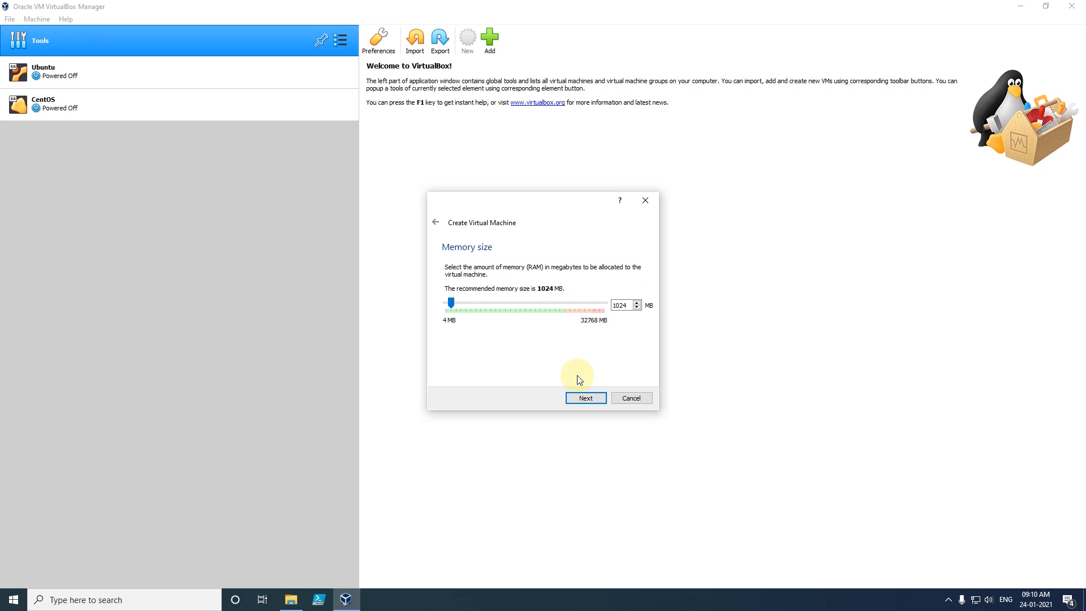
drag(444, 246, 505, 248)
double_click(626, 305)
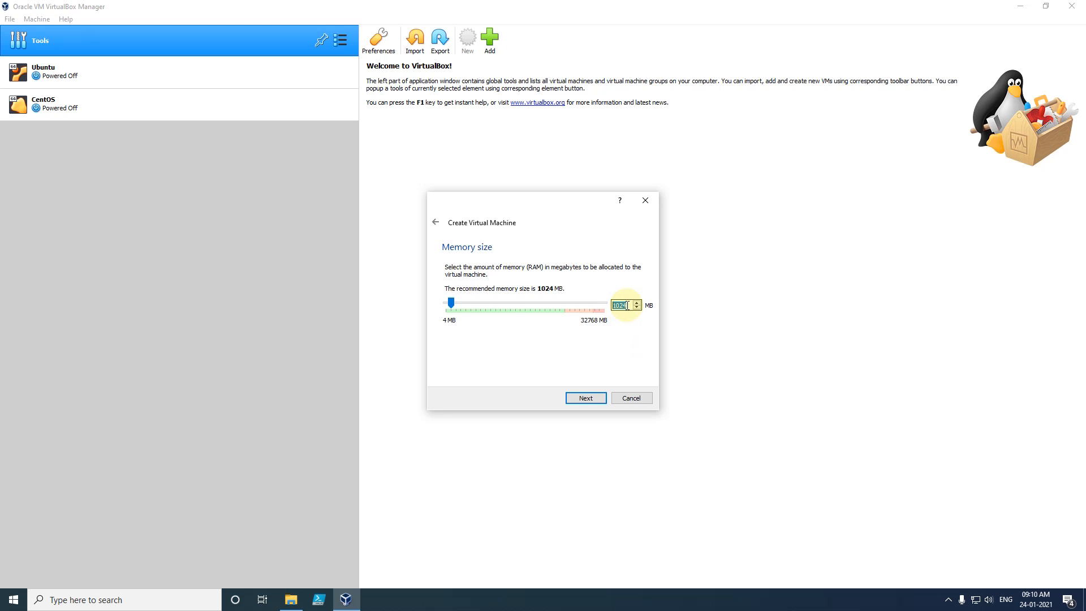
text(2)
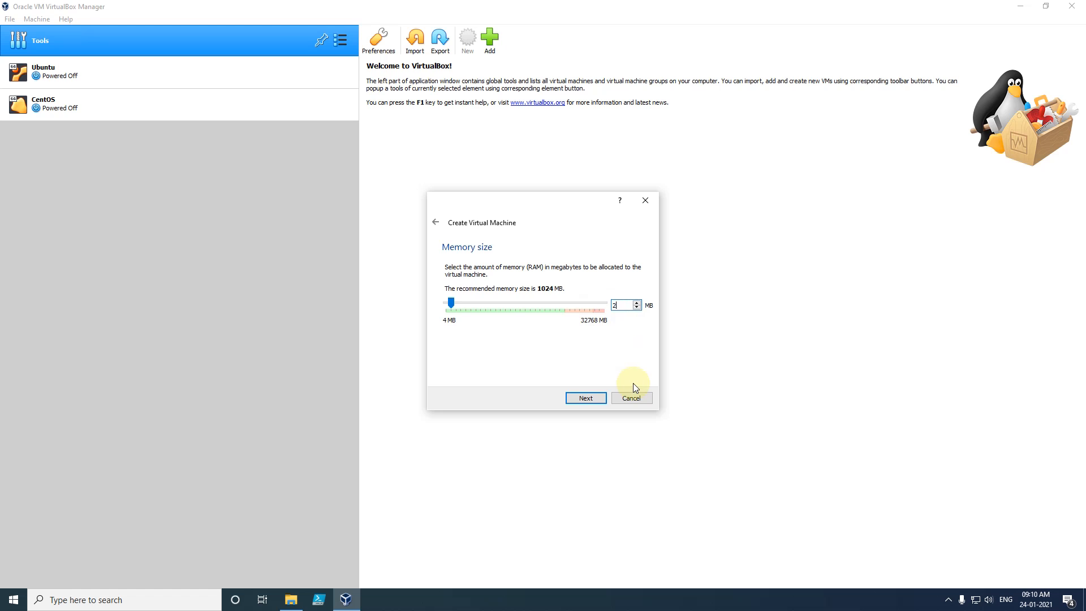
text(048)
click(580, 399)
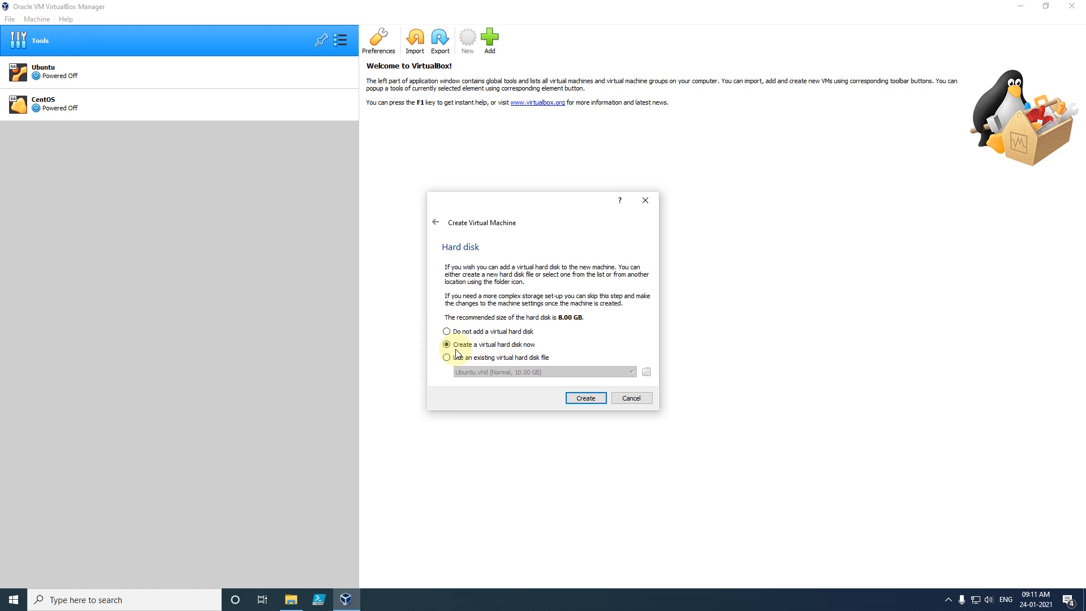
- Choose to create a new virtual hard disk using the VHD file type
click(583, 399)
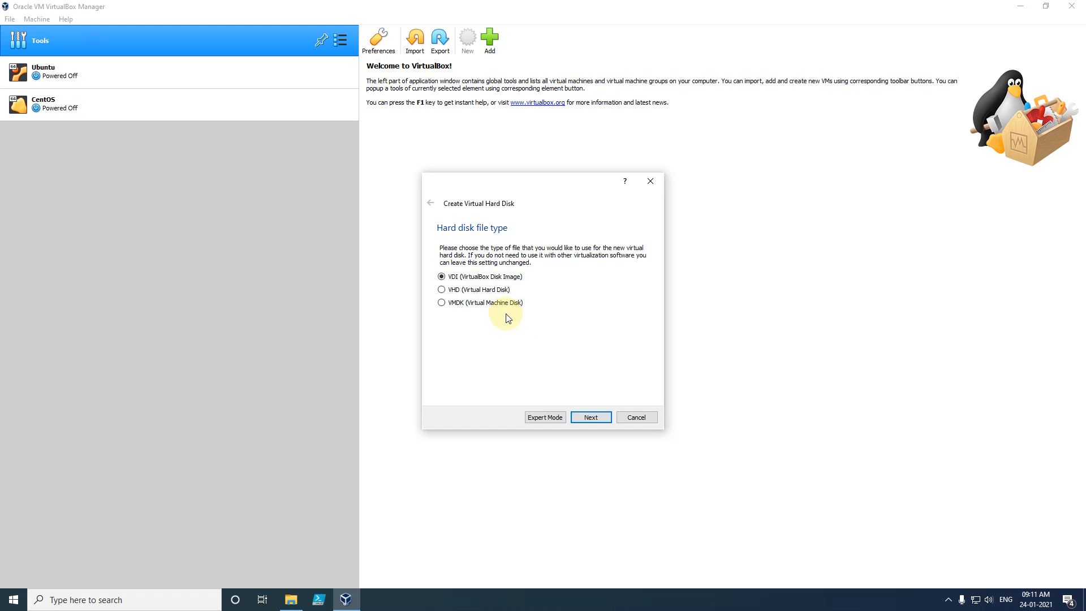
click(442, 289)
click(594, 416)
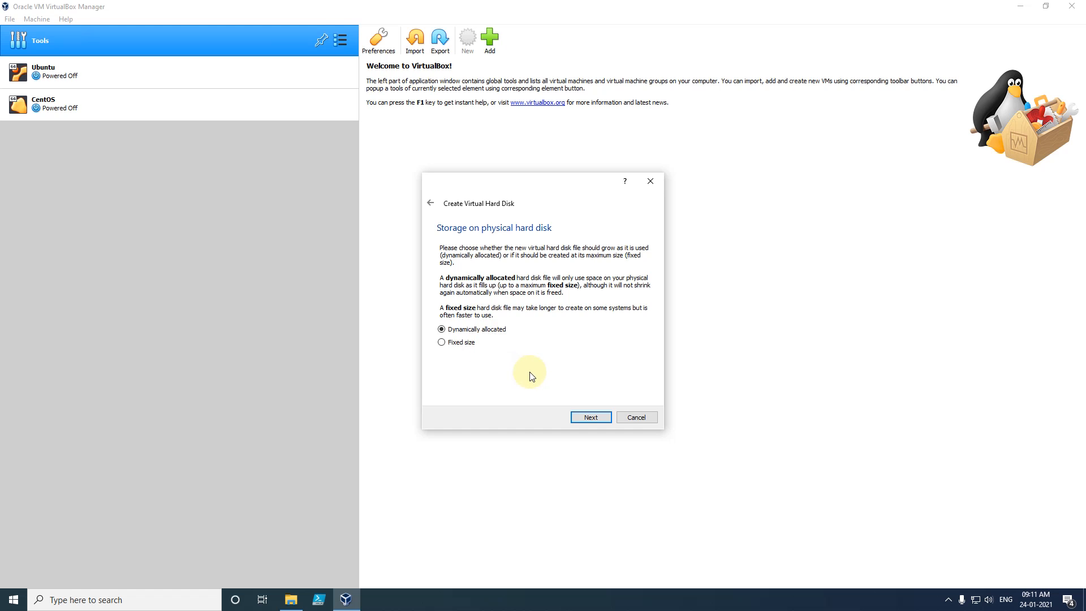
- Keep dynamic allocation, change the disk size from 8.00 GB to 10.00 GB, and create RHEL.vhd
click(585, 417)
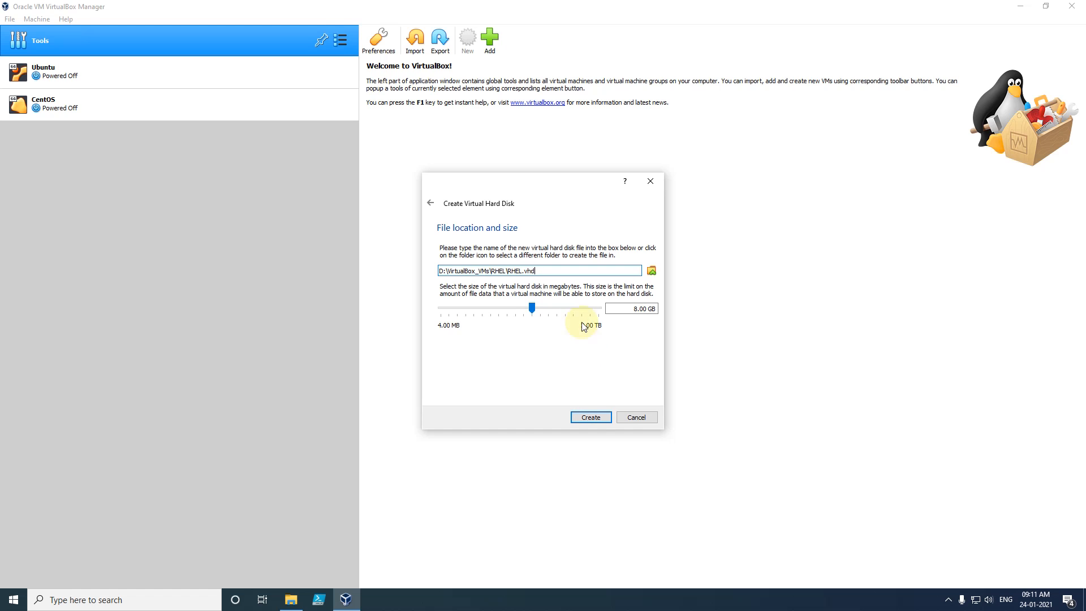
drag(545, 271, 426, 273)
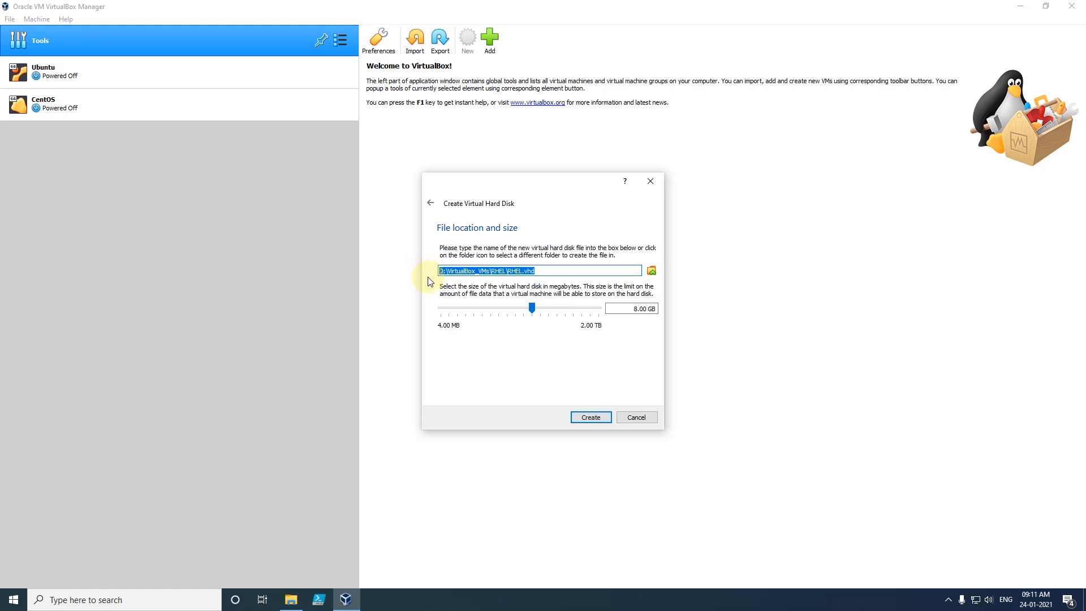
click(566, 364)
drag(626, 307, 658, 310)
click(645, 356)
click(645, 340)
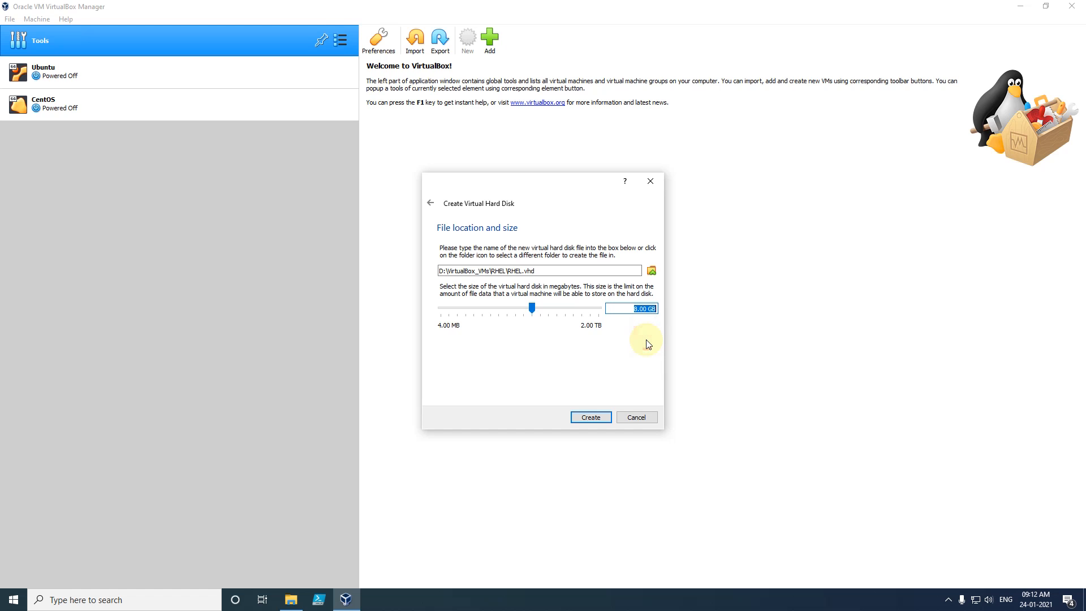
click(634, 309)
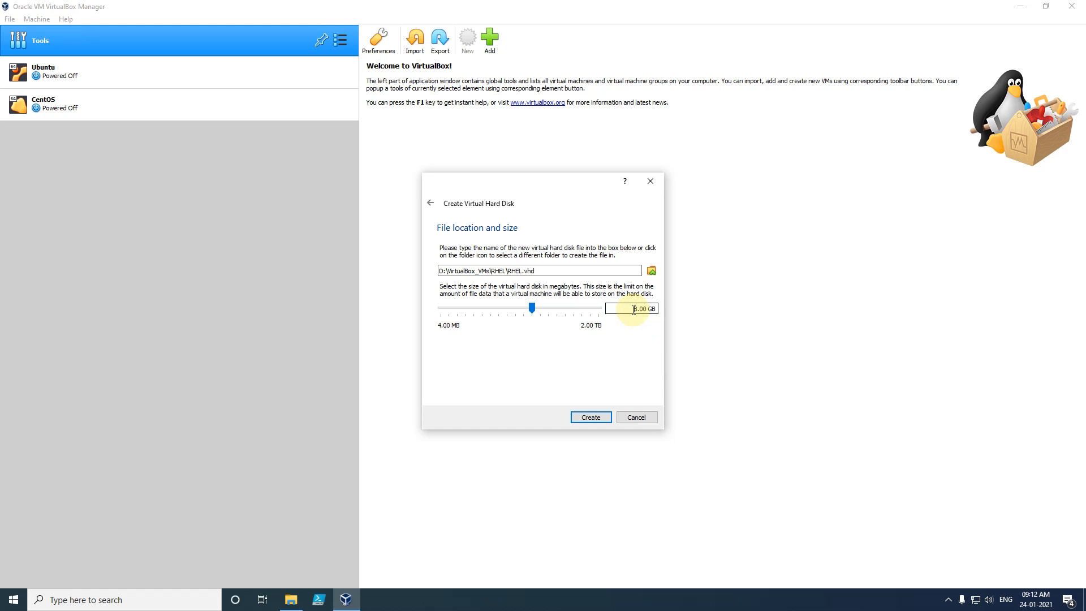
drag(633, 309, 659, 309)
click(627, 310)
text(10)
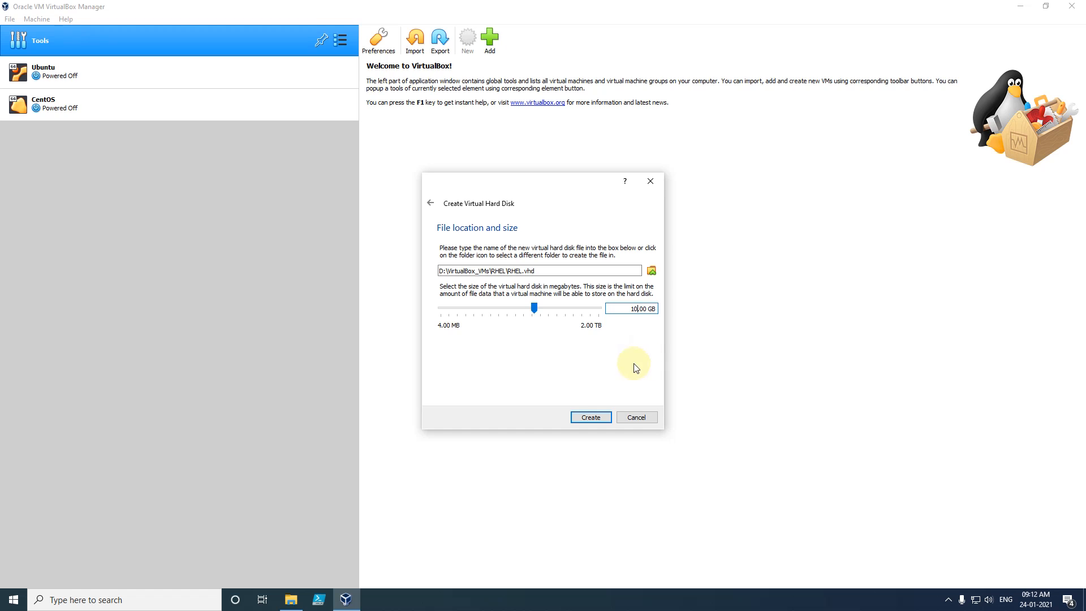
click(590, 418)
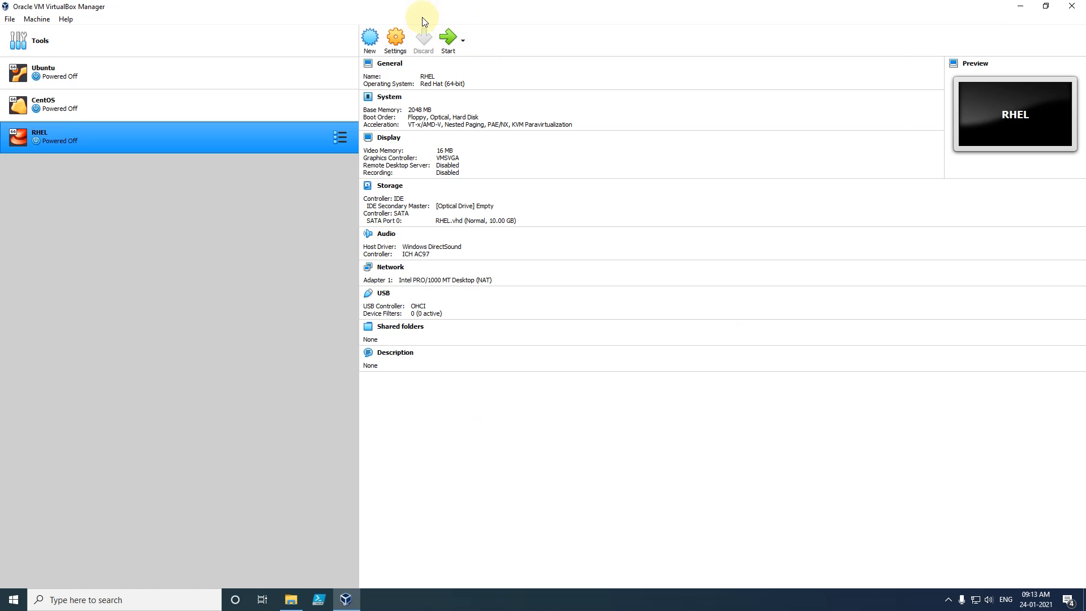
- Open the RHEL machine's Storage settings and choose a disk image for the optical drive
click(398, 41)
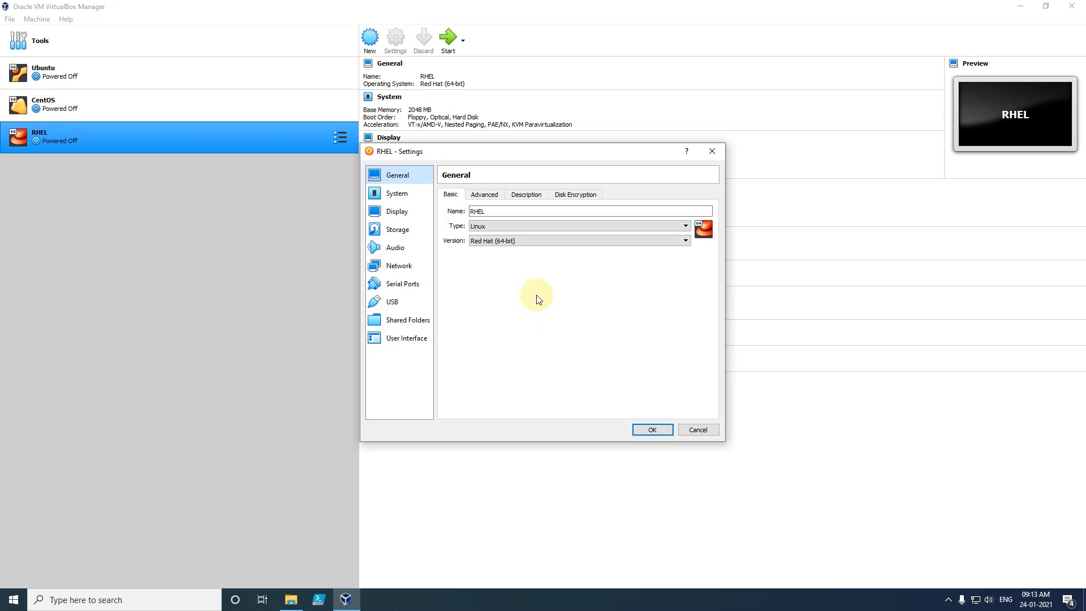
click(397, 230)
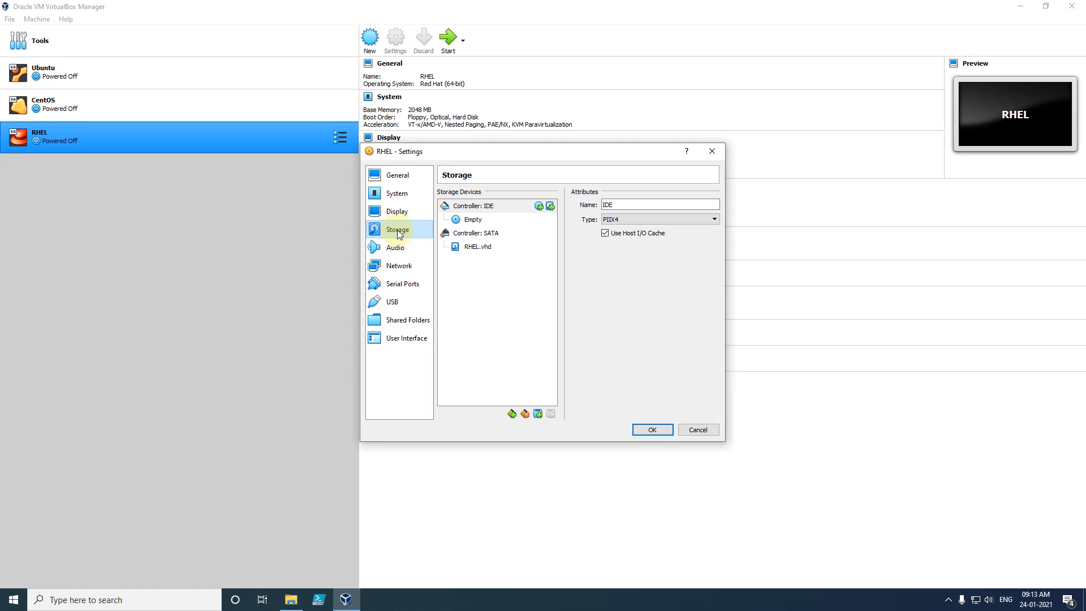
click(539, 207)
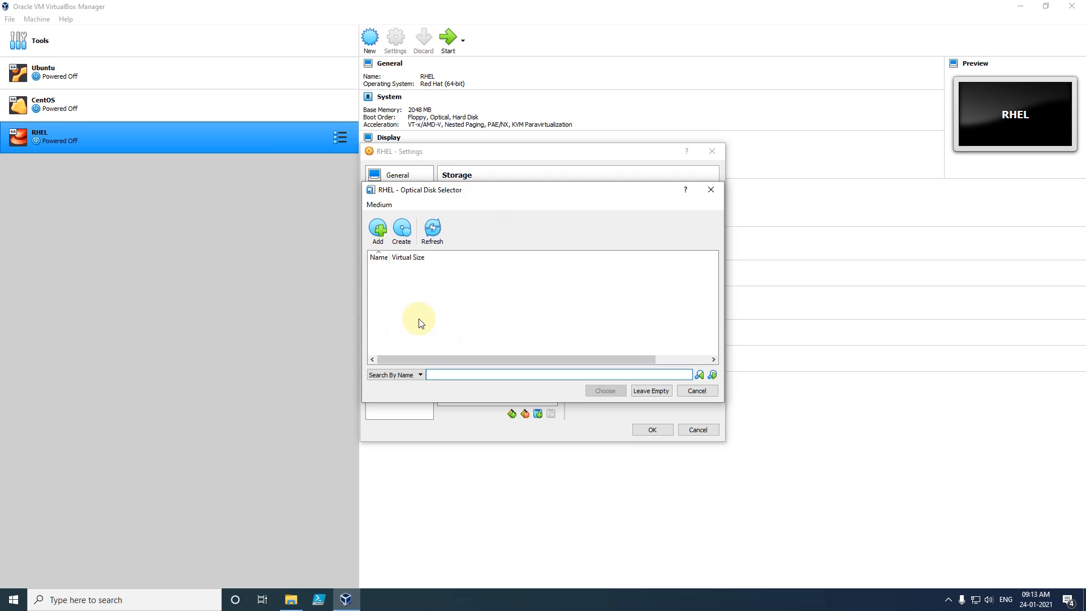
- Add rhel-server-7.0-x86_64-dvd.iso from Downloads to the optical disk list
click(377, 229)
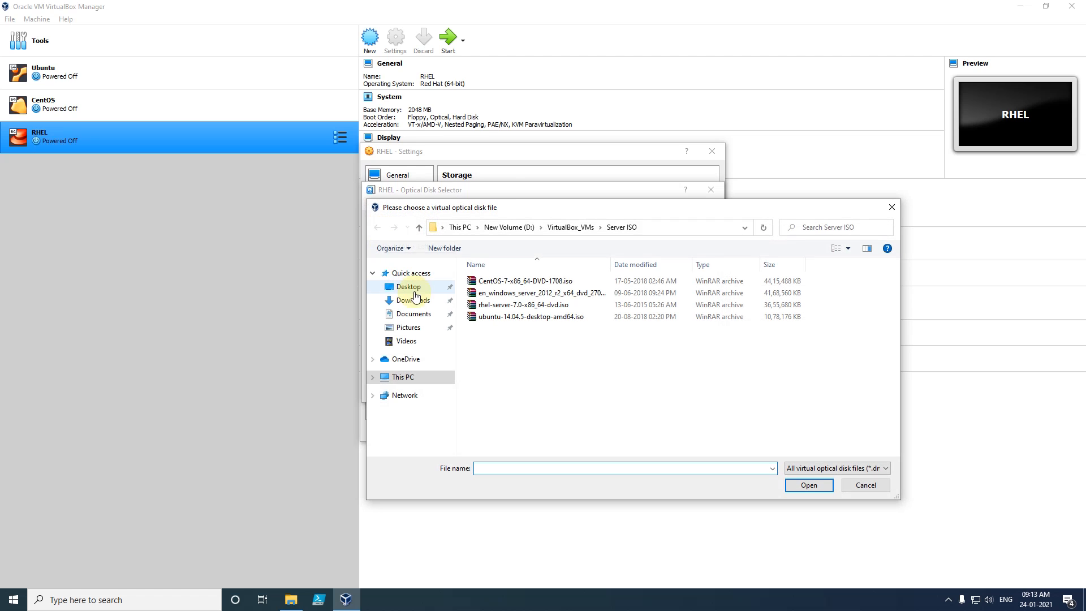
click(412, 300)
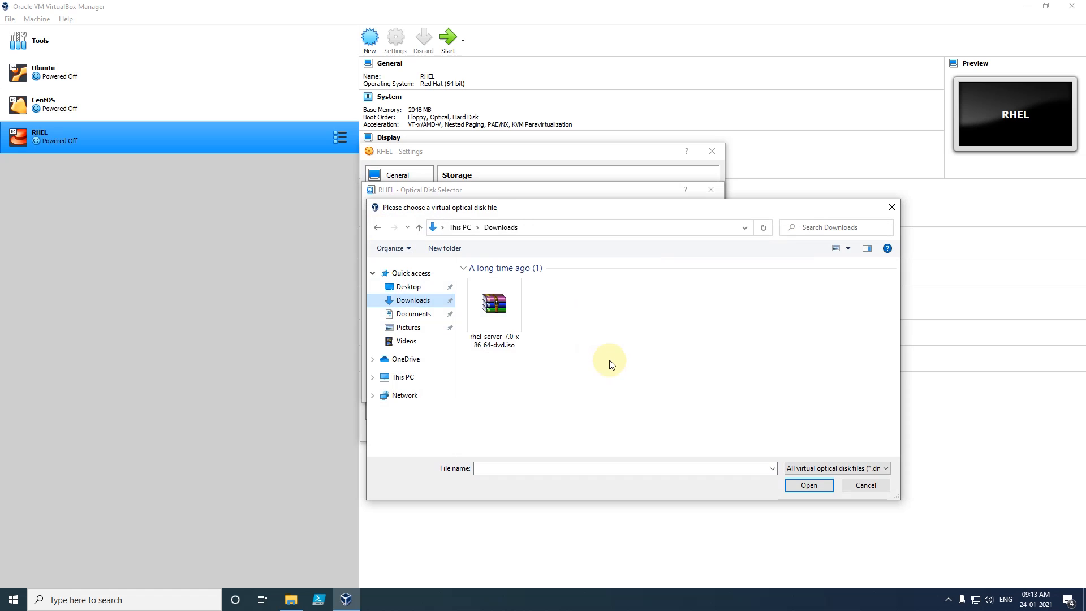
click(494, 317)
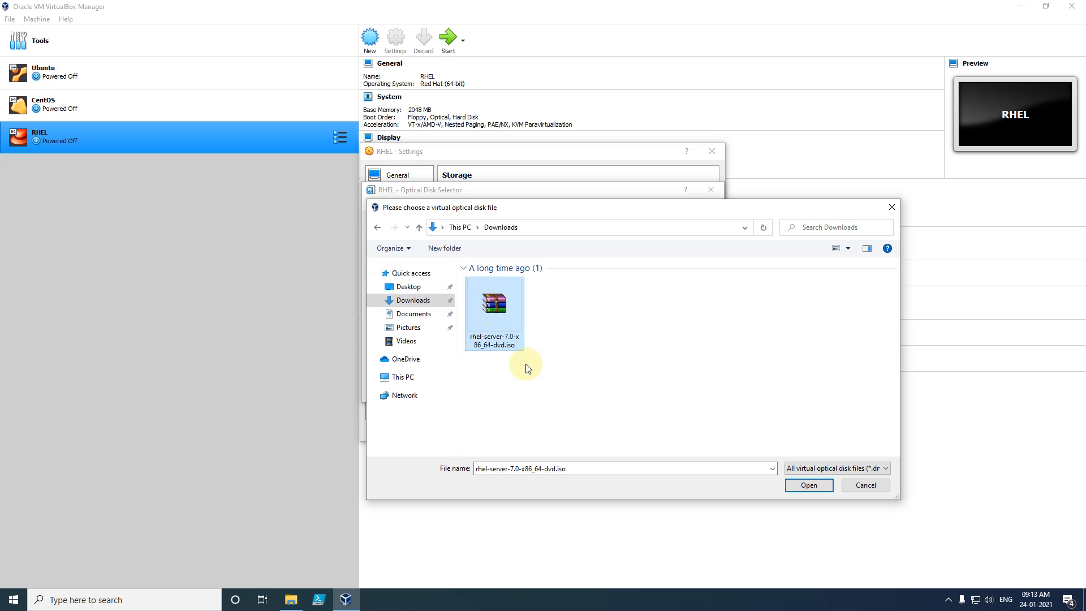
click(808, 487)
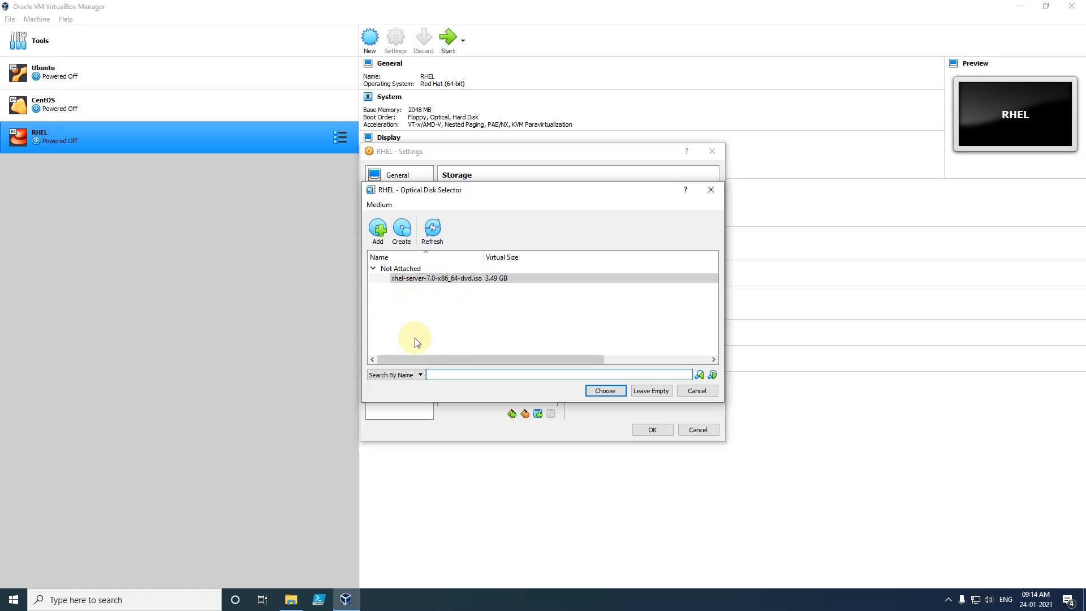
- Attach rhel-server-7.0-x86_64-dvd.iso, remove the empty optical drive, and save the settings
click(411, 279)
click(602, 391)
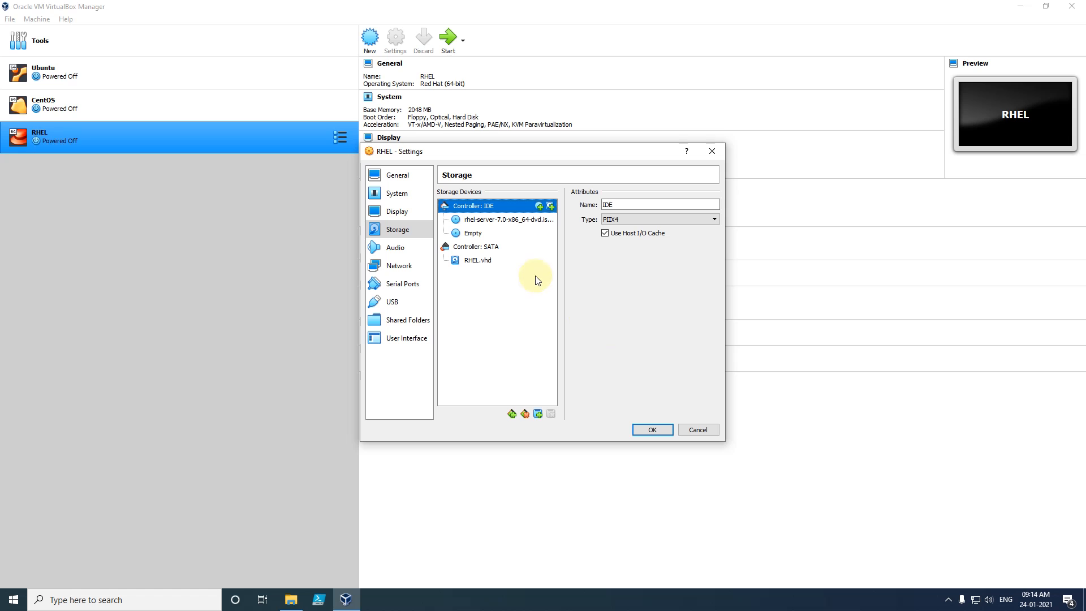
click(474, 235)
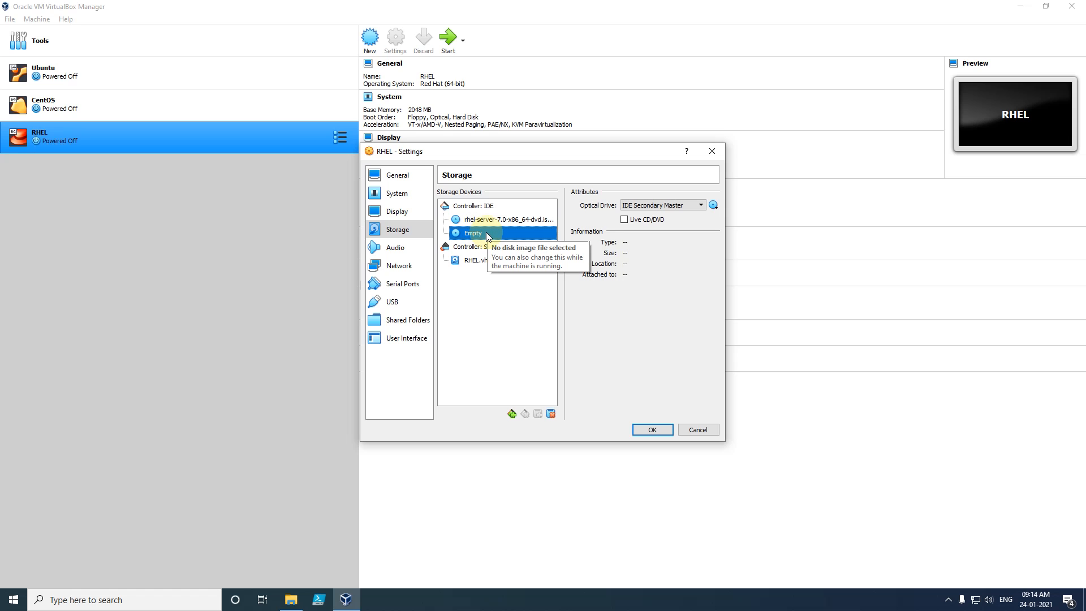
right_click(485, 234)
click(520, 239)
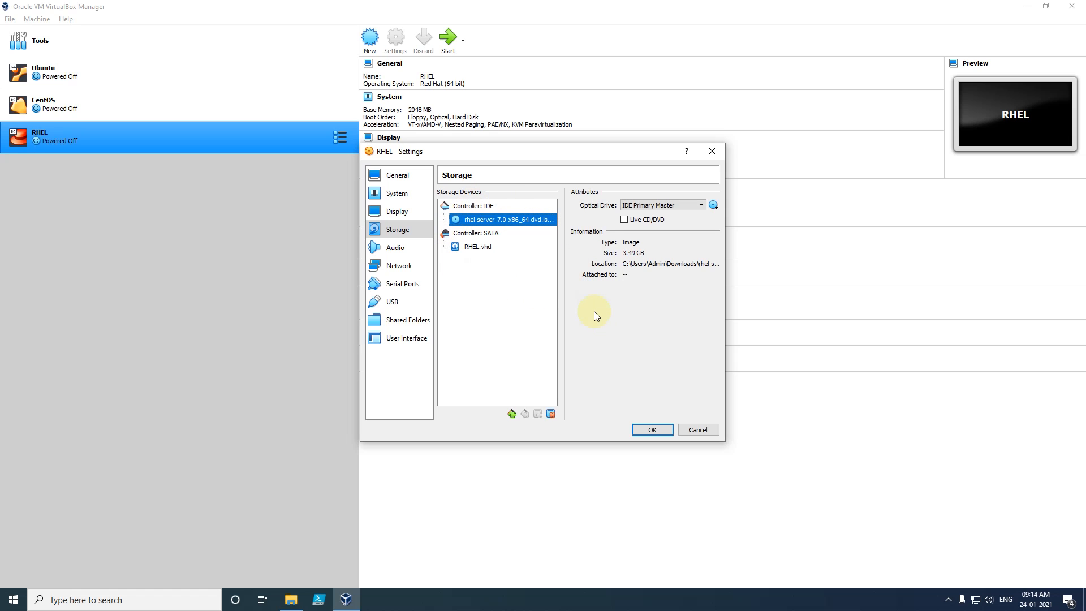
click(646, 431)
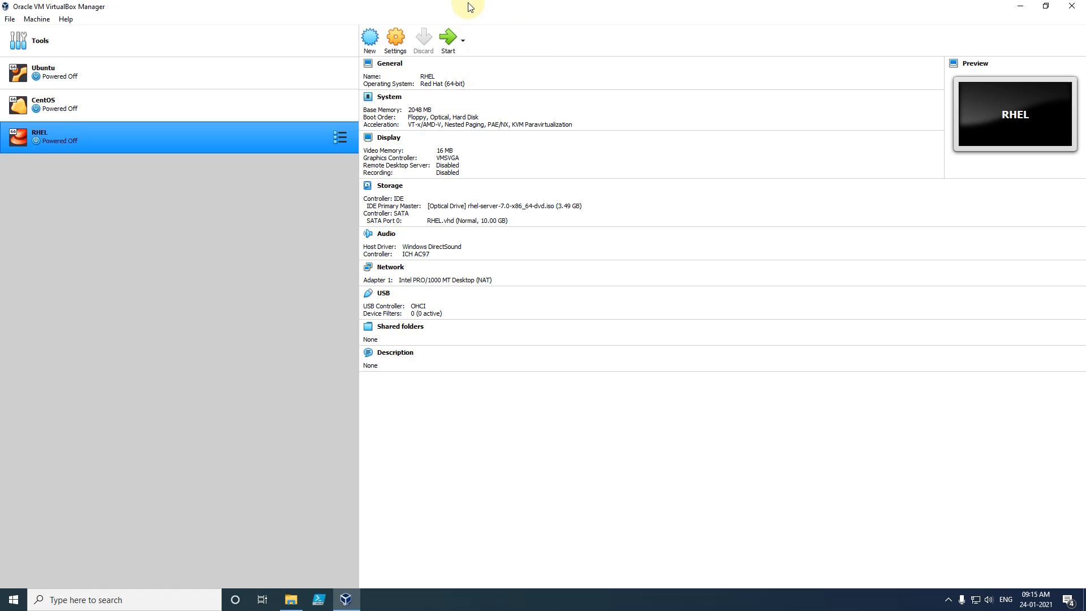
- Launch the RHEL virtual machine to reach the RHEL 7.0 boot menu
click(451, 45)
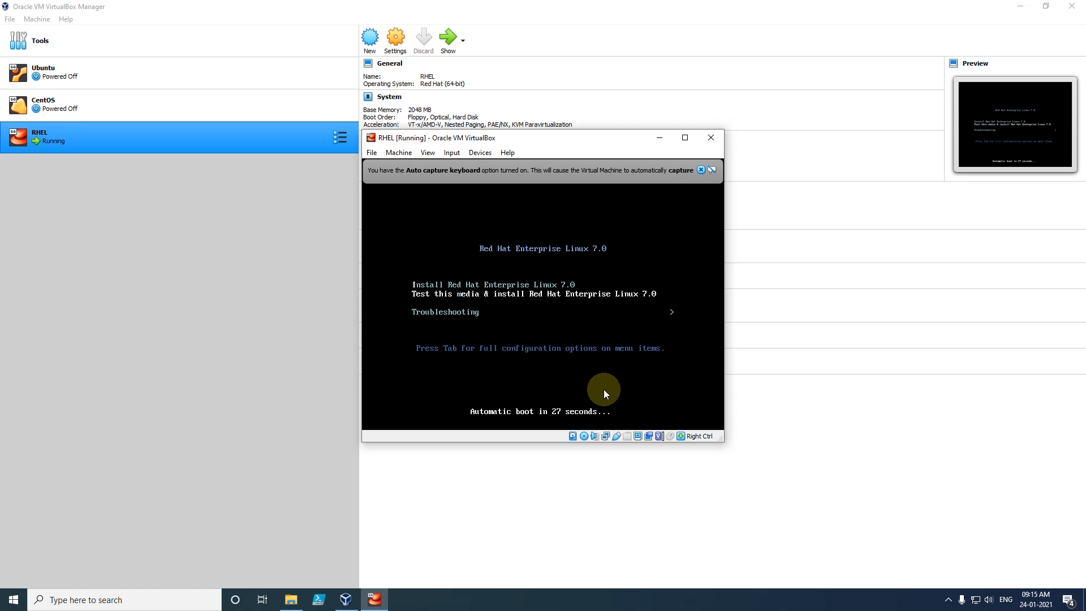
- Boot the installer, dismiss the notices, and continue with English (United States)
key(Return)
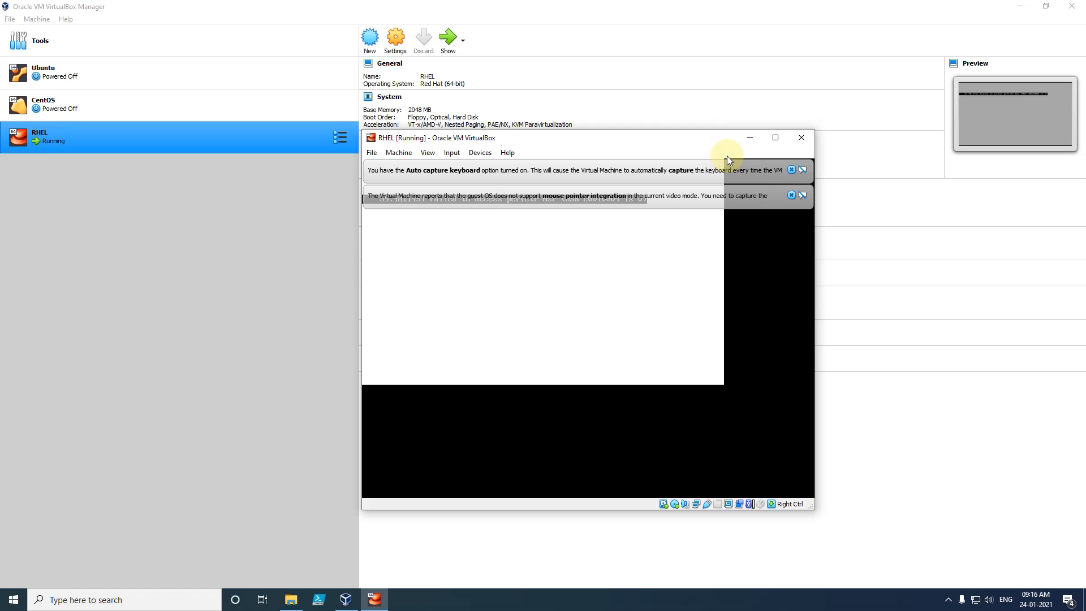
click(791, 170)
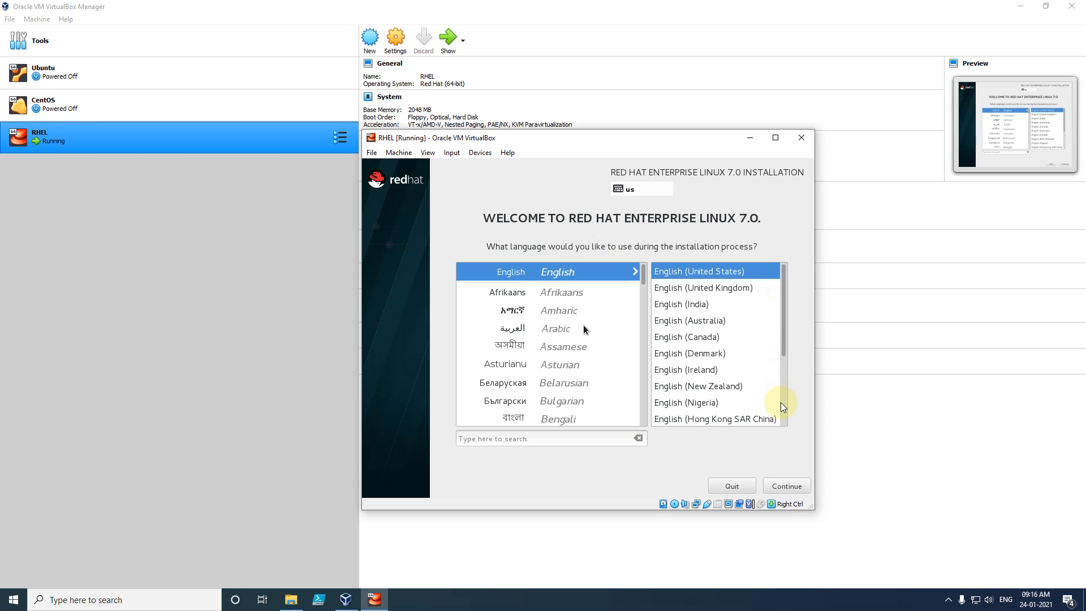
click(795, 336)
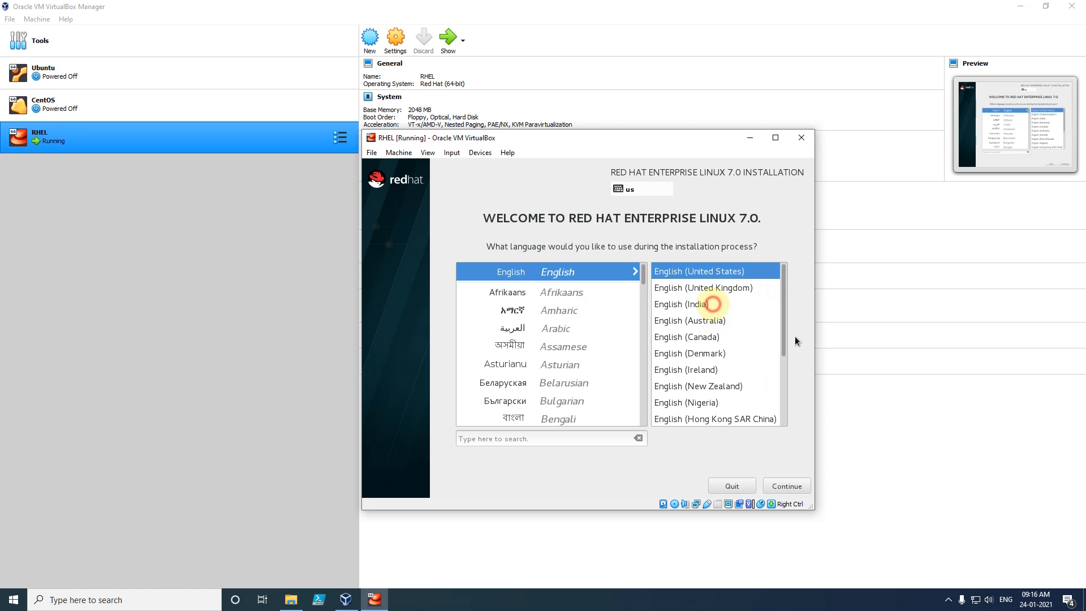
mouse_move(781, 333)
mouse_down()
mouse_move(782, 355)
mouse_move(786, 319)
mouse_up()
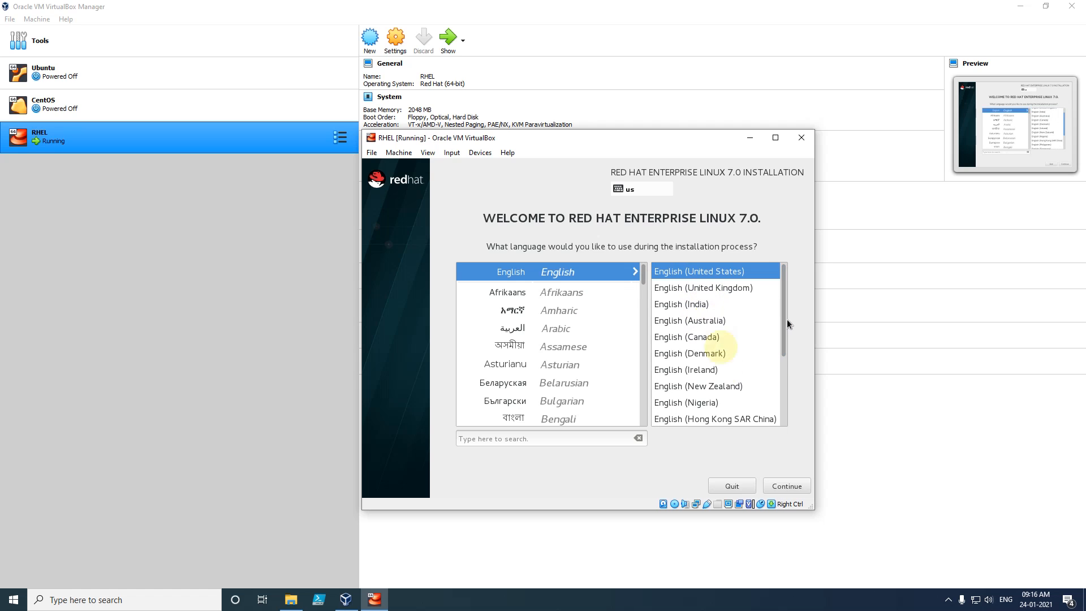
click(786, 485)
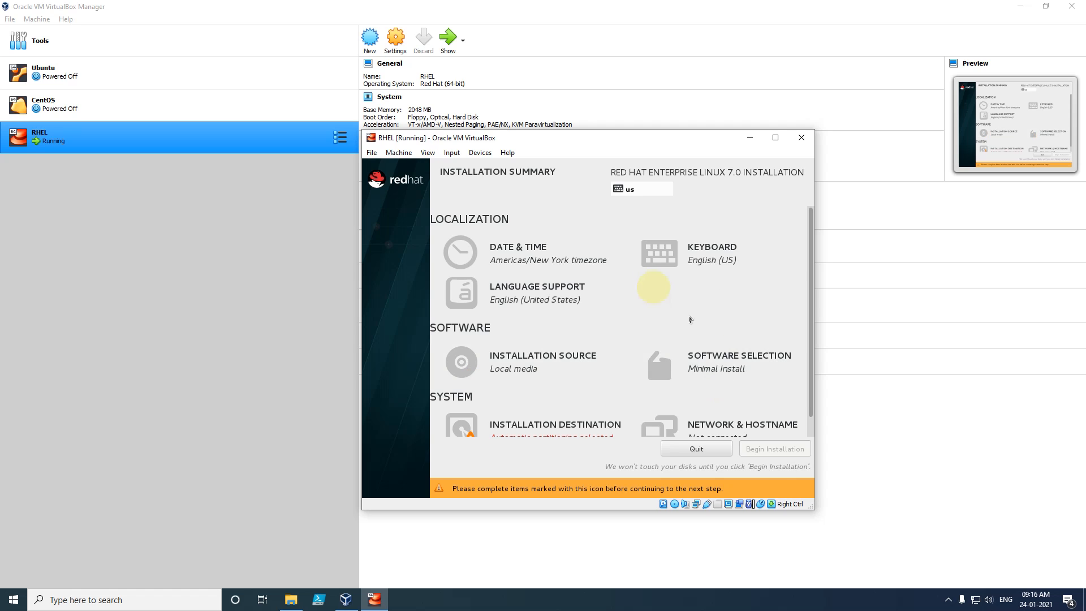
- Pick India on the Date & Time map so the timezone becomes Asia/Colombo
mouse_move(811, 324)
mouse_down()
mouse_move(806, 367)
mouse_move(810, 315)
mouse_up()
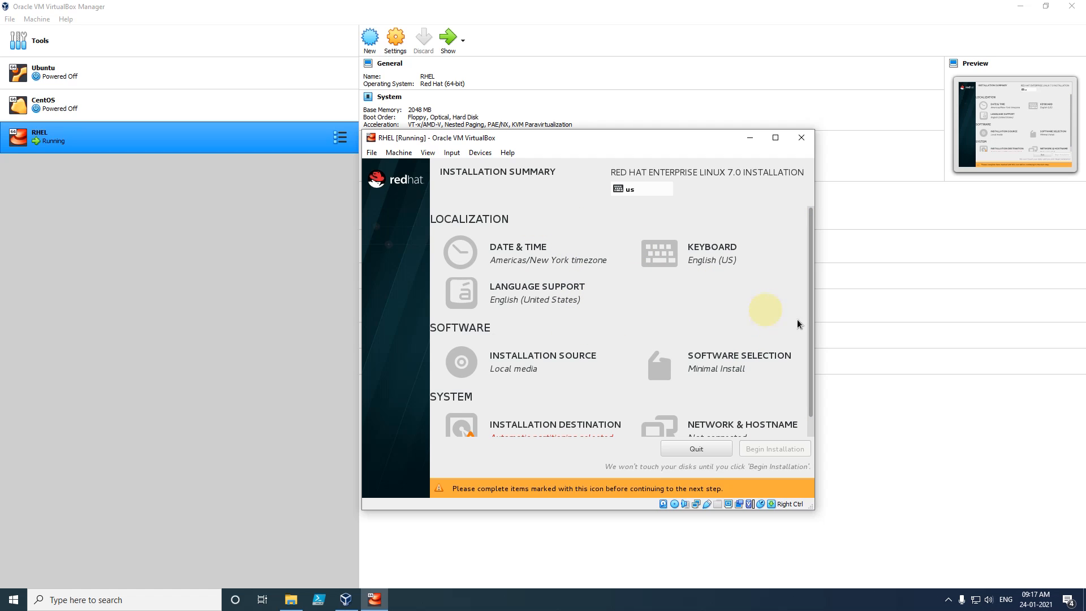
scroll(810, 306, down, 1)
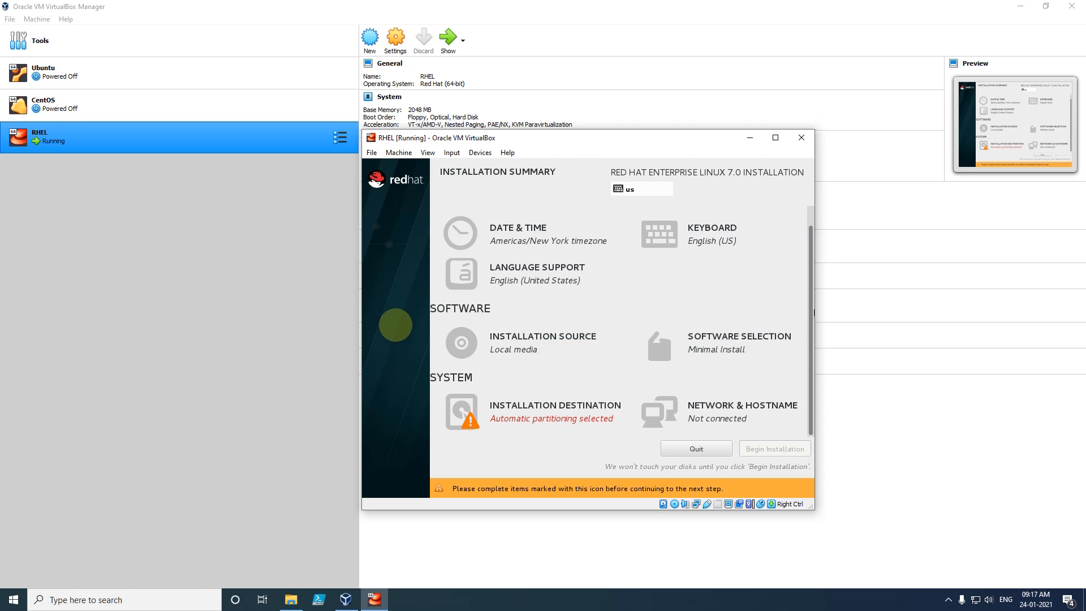
scroll(396, 314, up, 1)
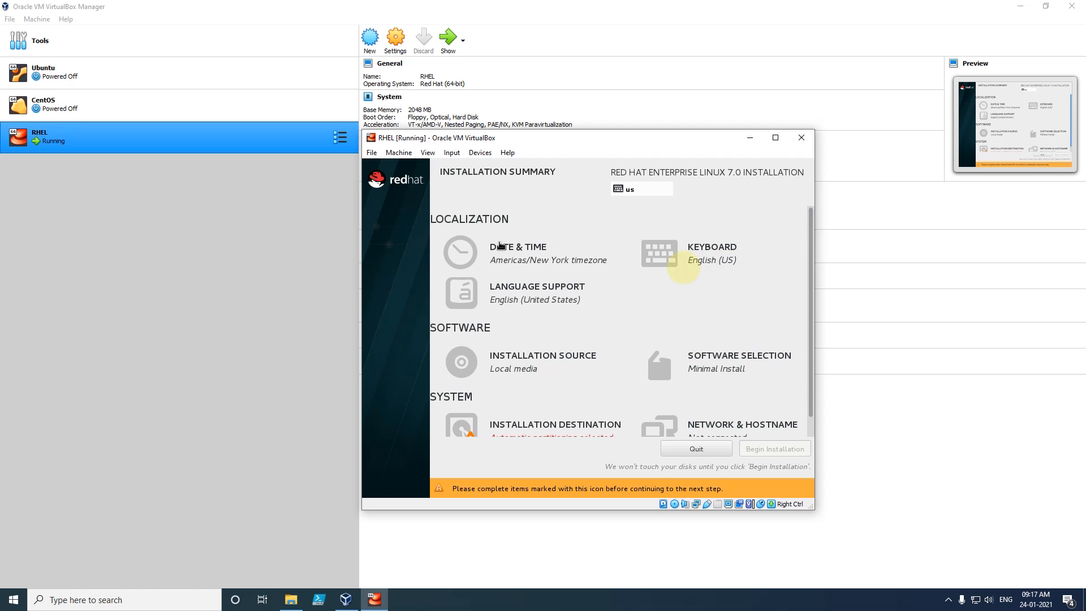
click(519, 253)
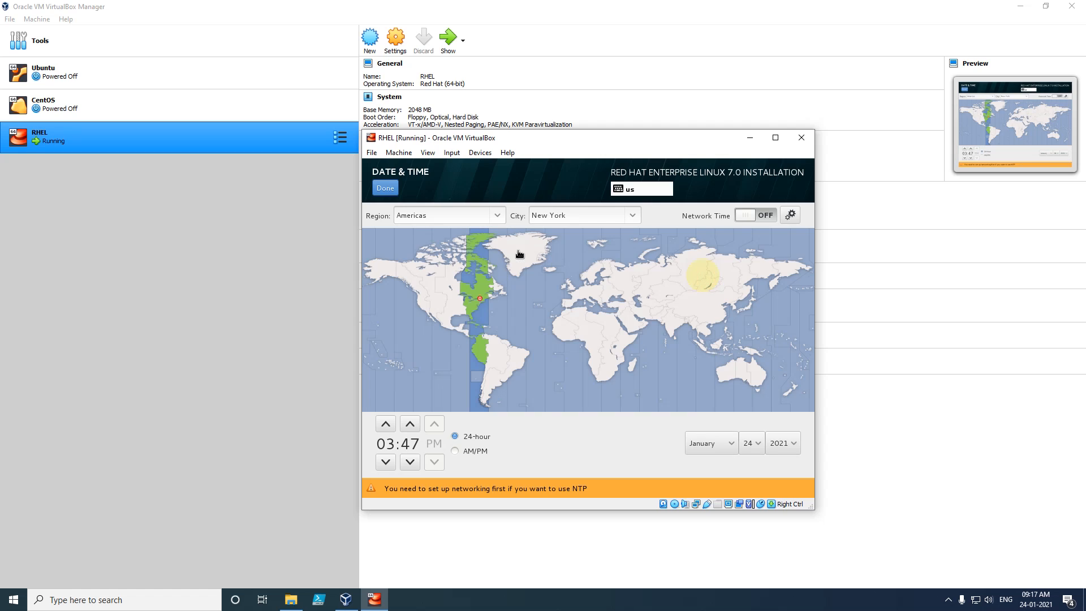
click(673, 324)
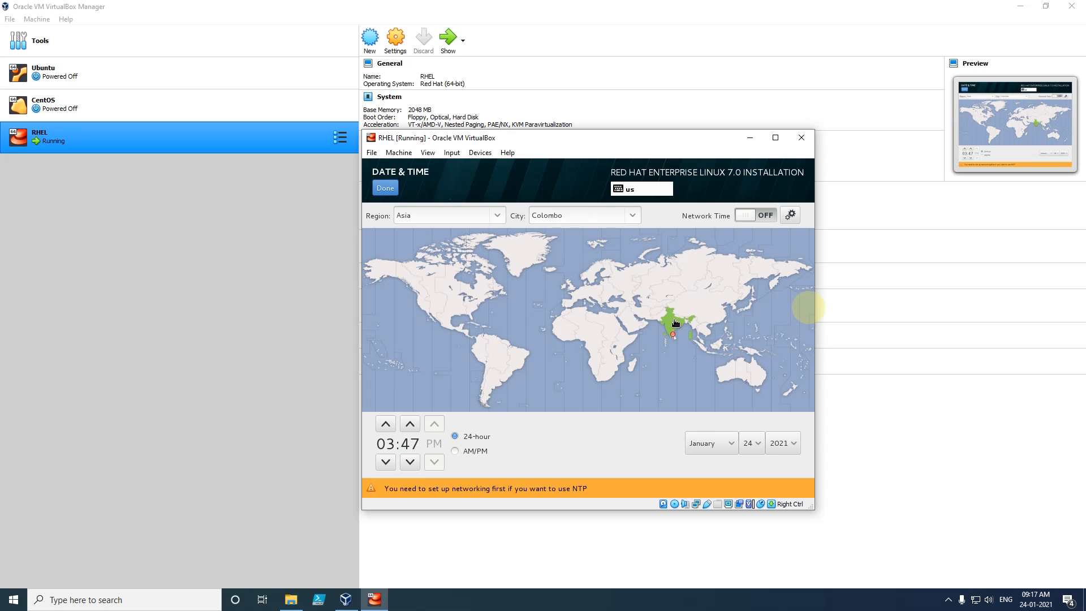
click(386, 191)
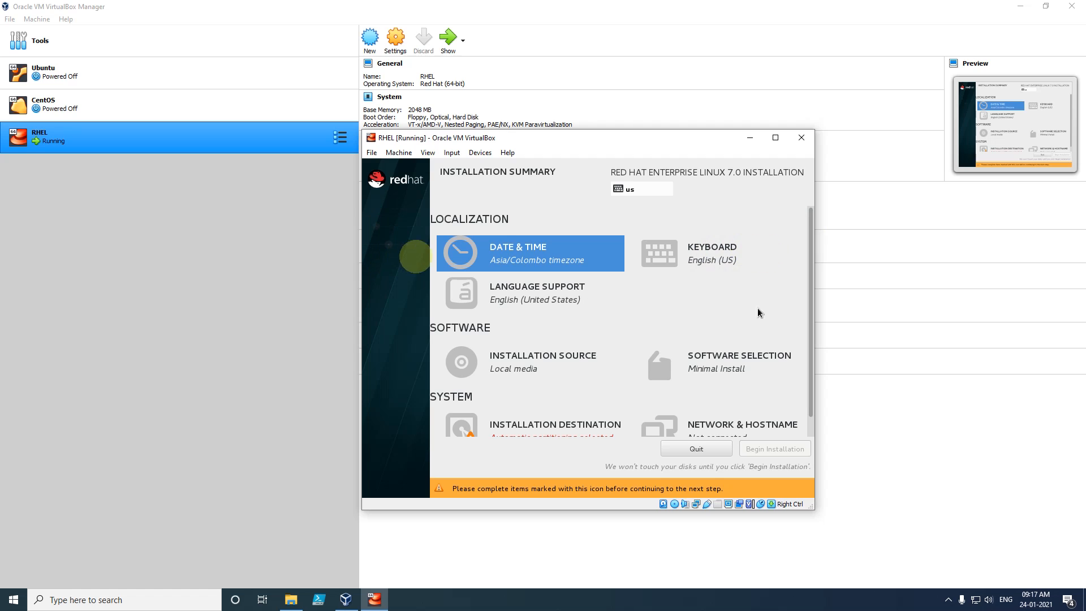
- Choose Server with GUI as the base environment under Software Selection
scroll(812, 315, down, 1)
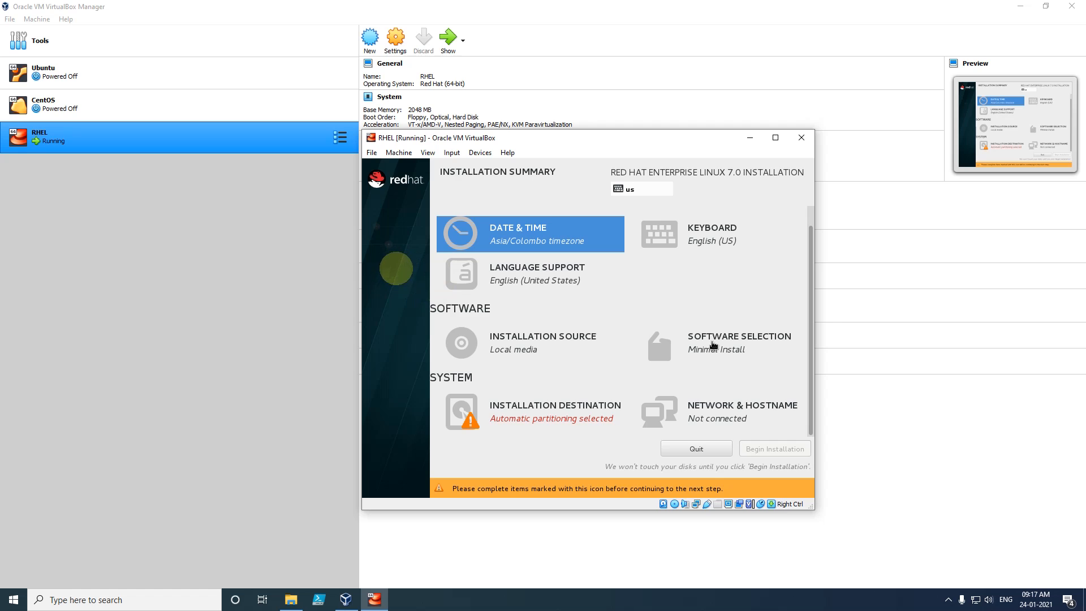
click(714, 345)
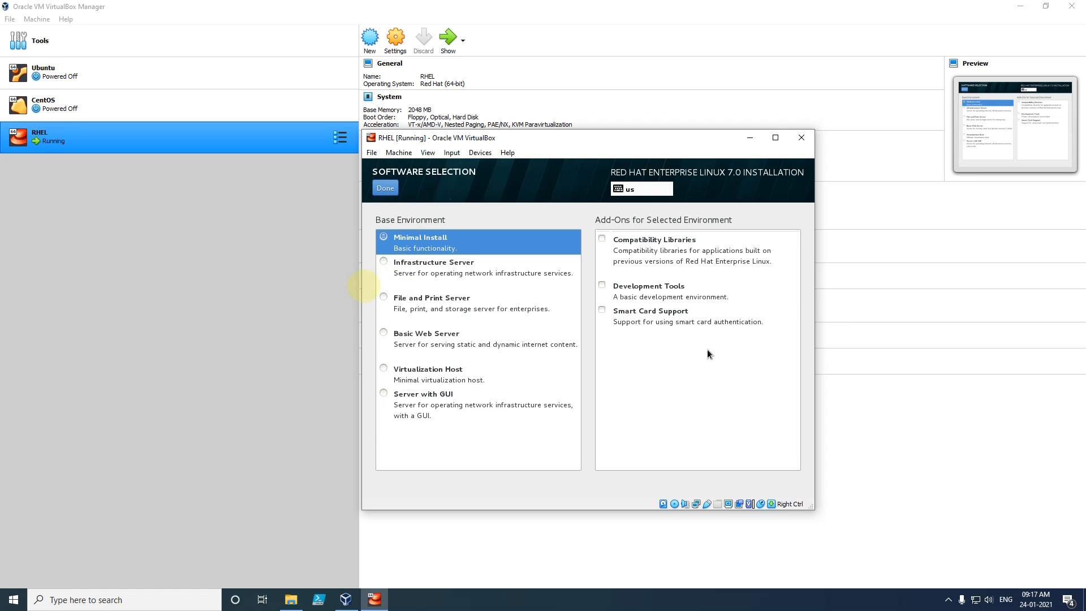
click(385, 395)
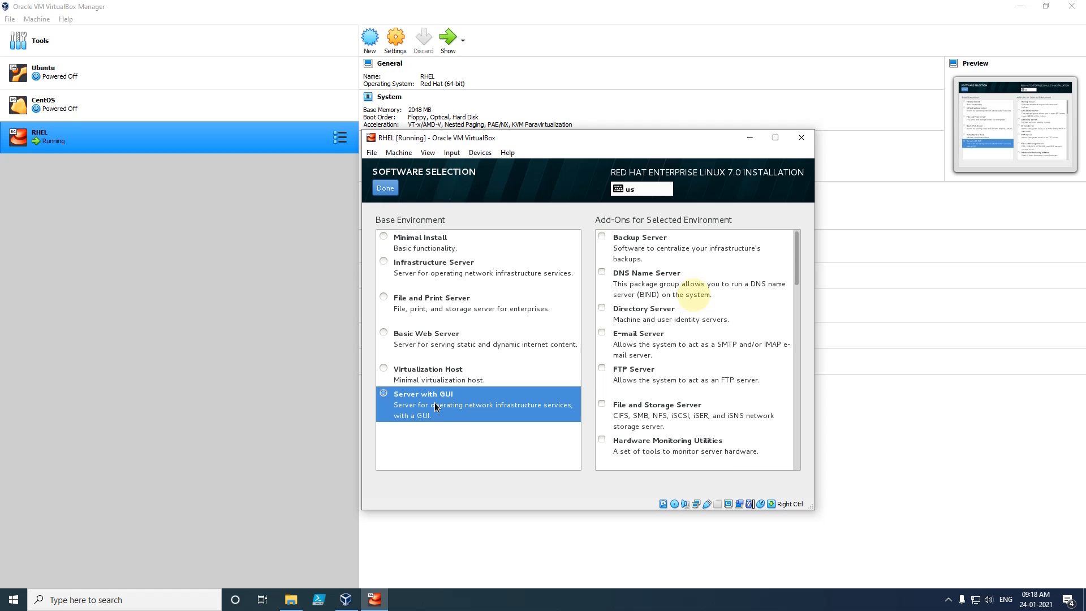
click(387, 188)
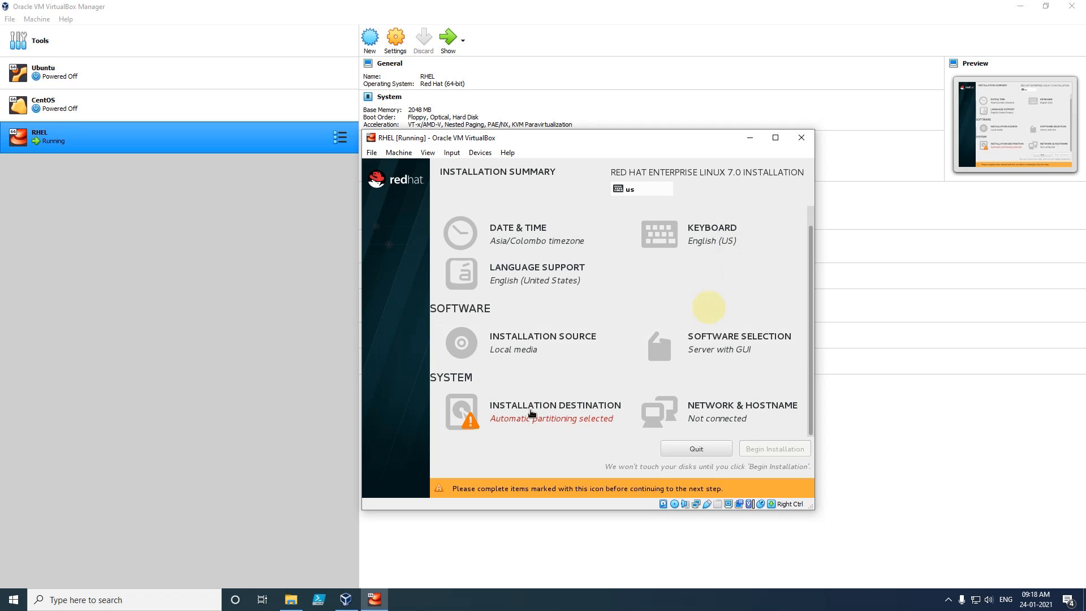
- Toggle the ATA VBOX HARDDISK selection in Installation Destination and return to the summary
click(550, 418)
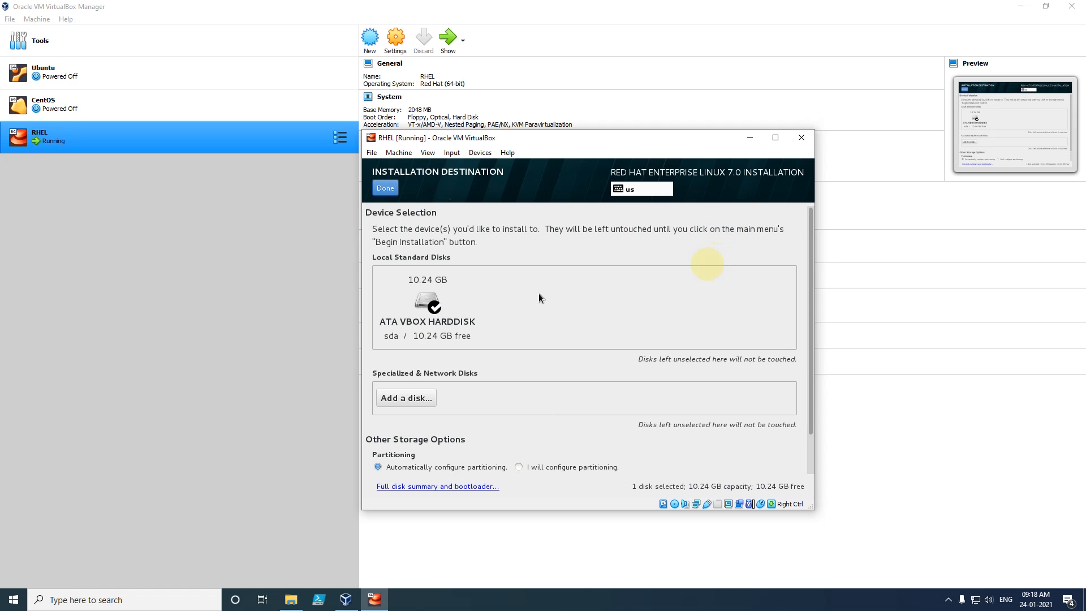
click(426, 300)
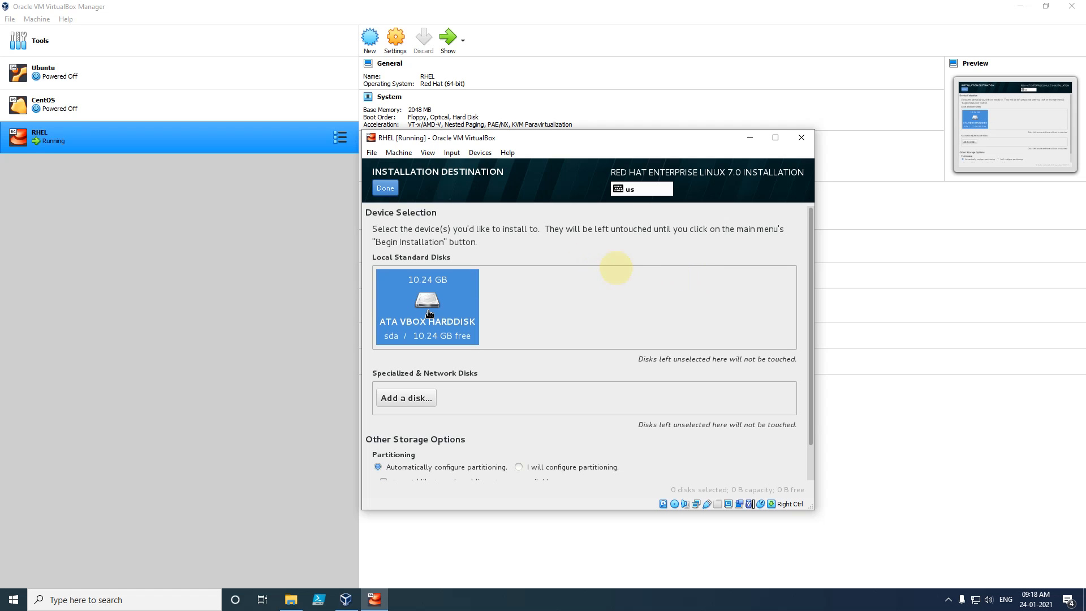
click(392, 189)
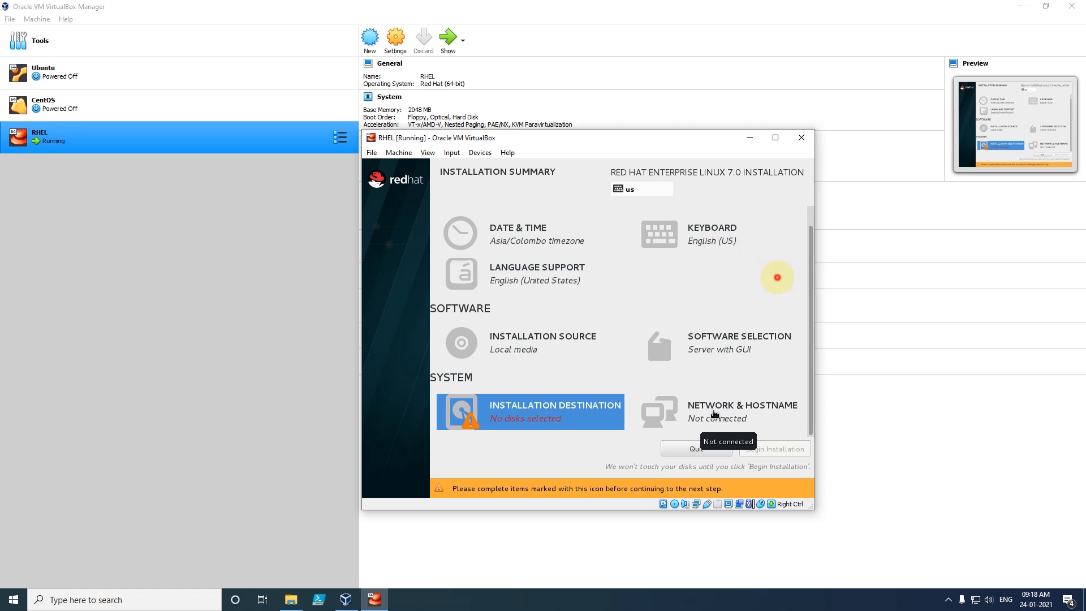
- Turn on the Ethernet connection and set the hostname to Rhel
click(714, 413)
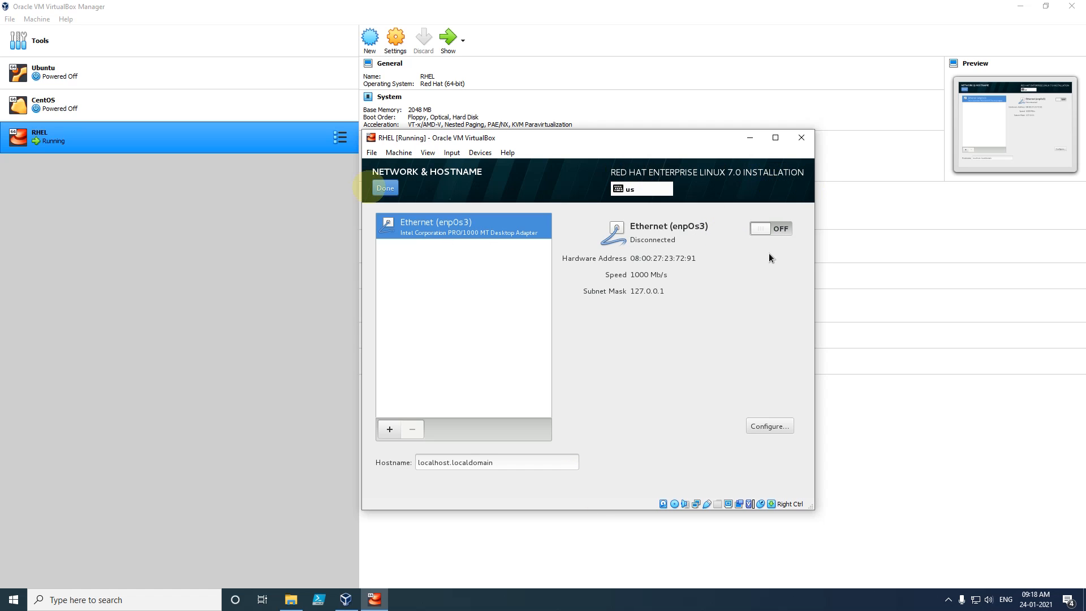
click(780, 229)
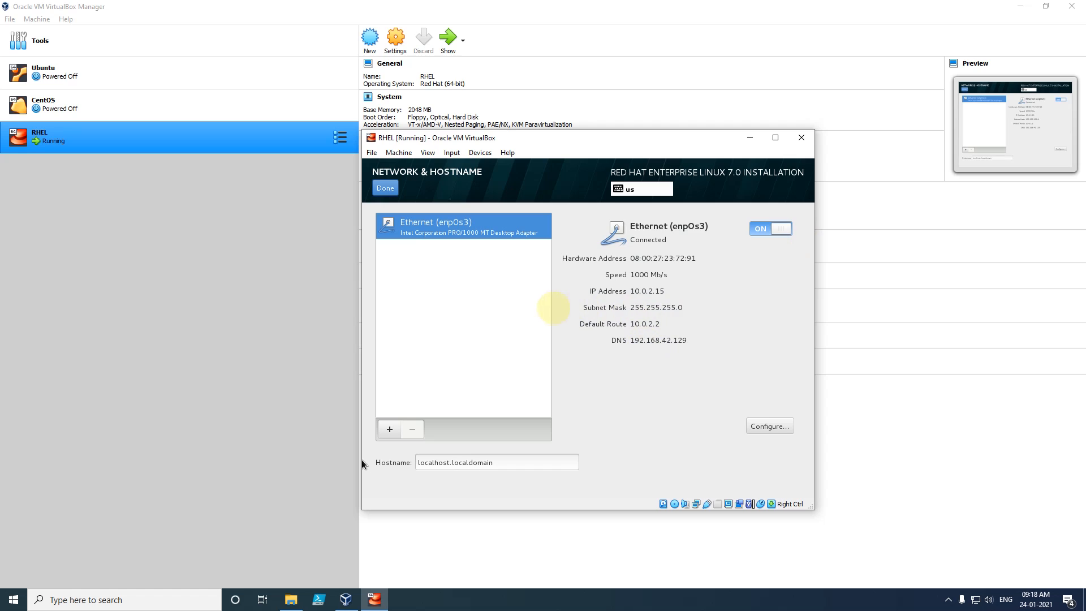
triple_click(512, 464)
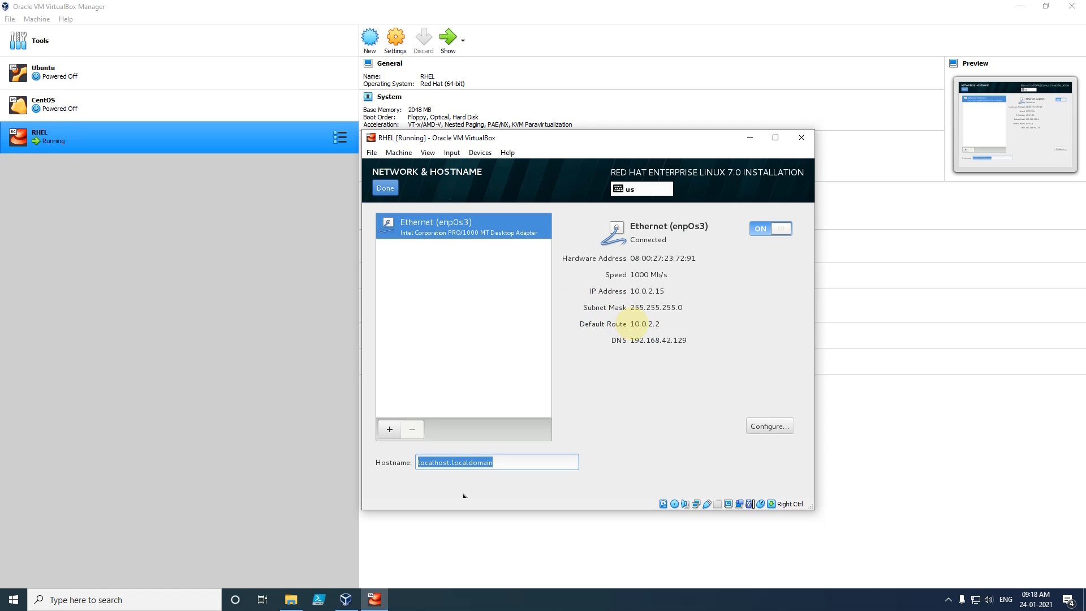
text(Rhel)
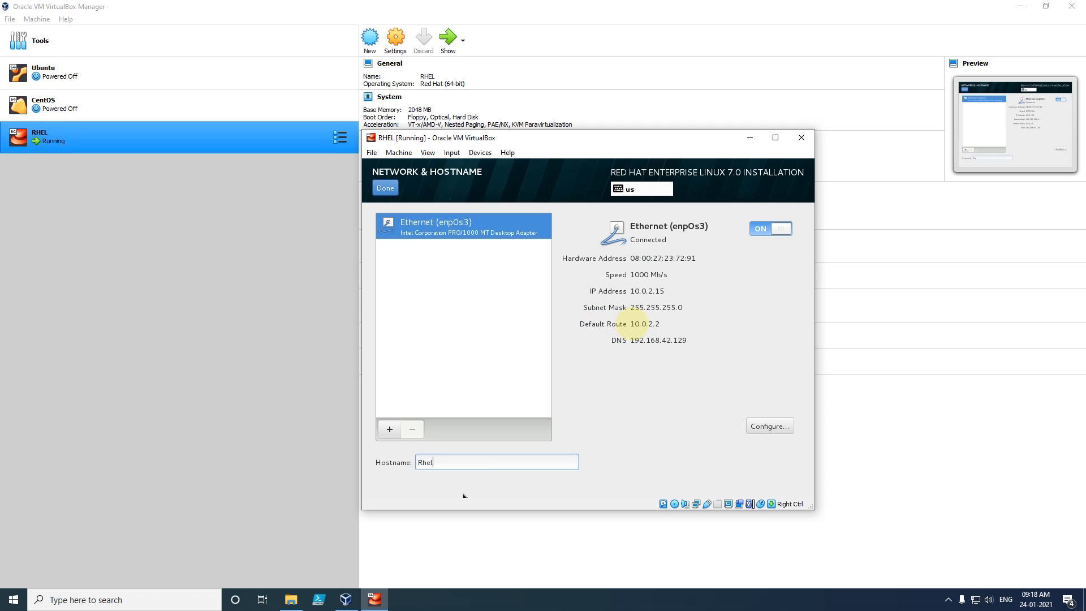
click(466, 492)
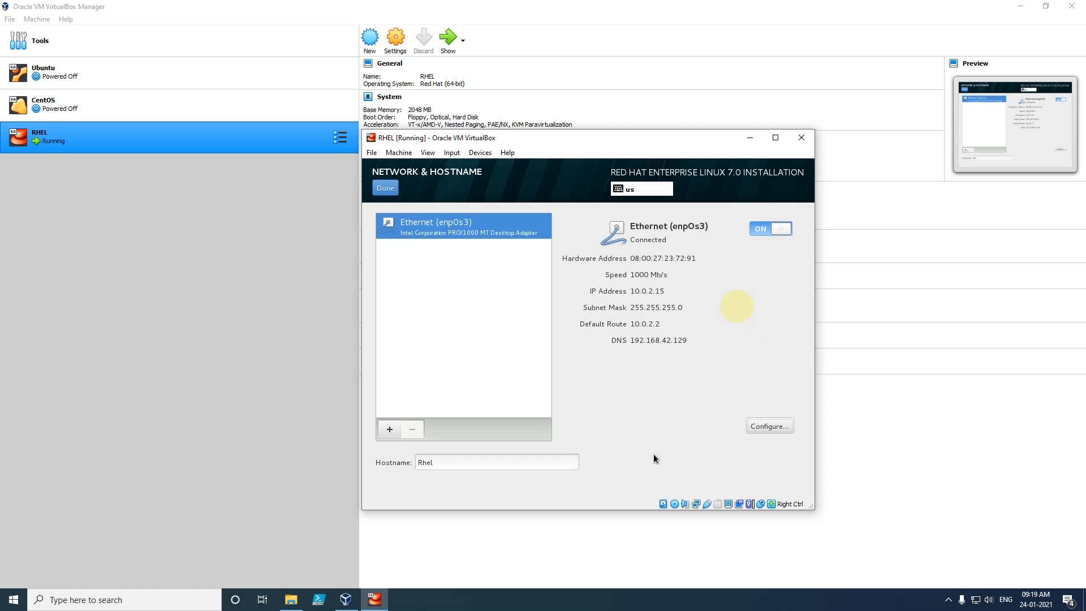
click(386, 188)
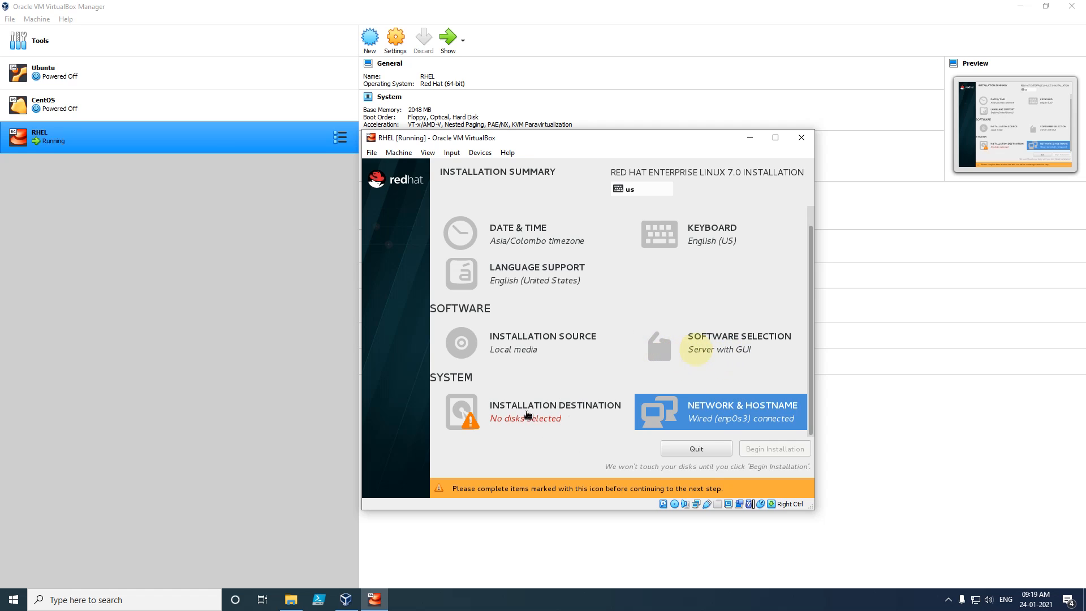
- Target the 10.24 GB ATA VBOX HARDDISK with automatic partitioning and begin the installation
click(526, 415)
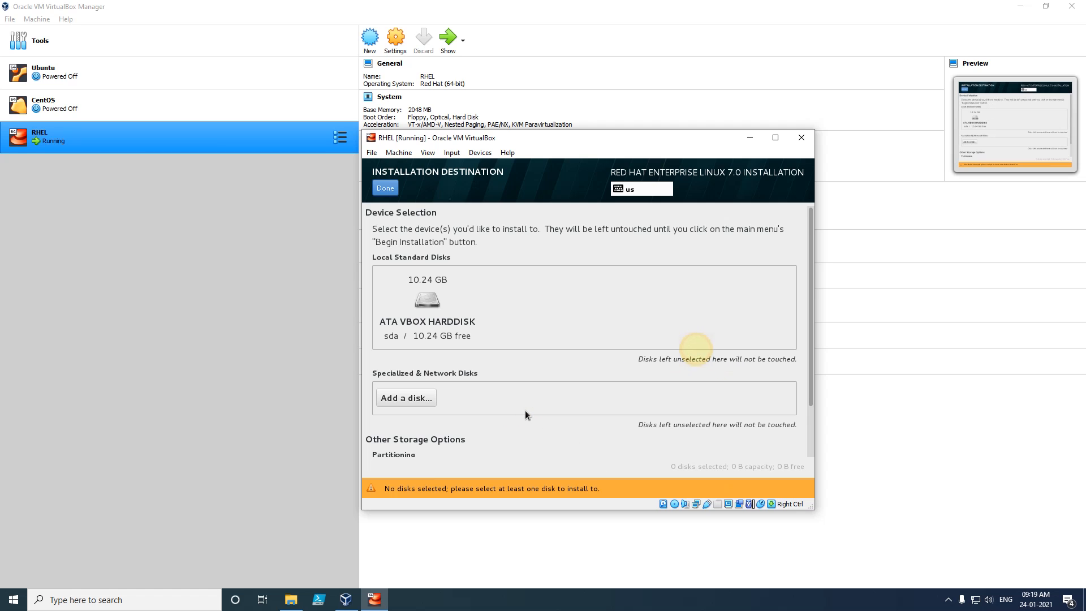
click(428, 321)
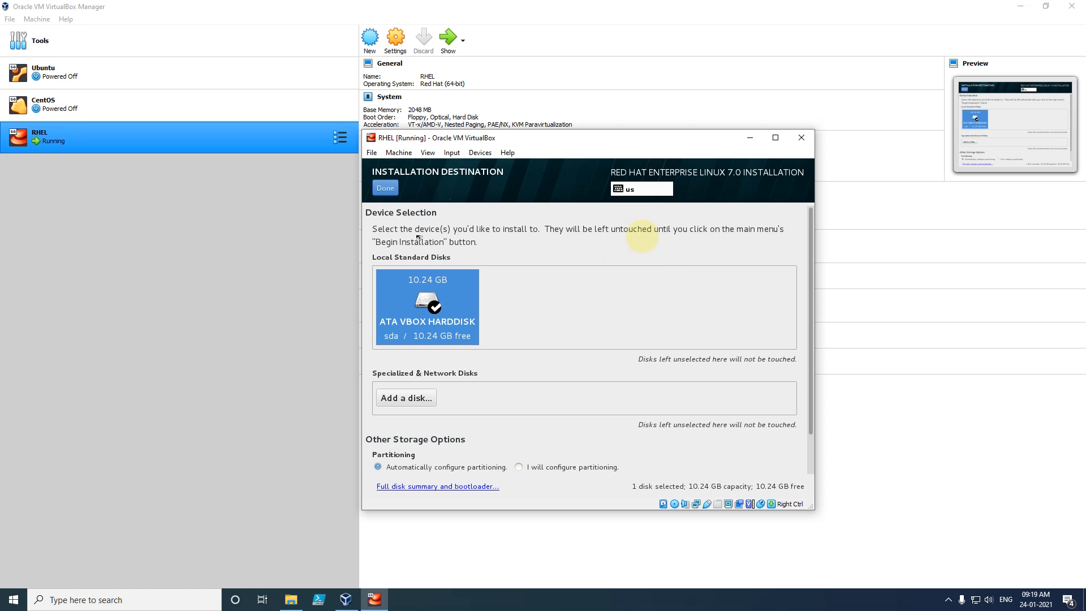
click(391, 188)
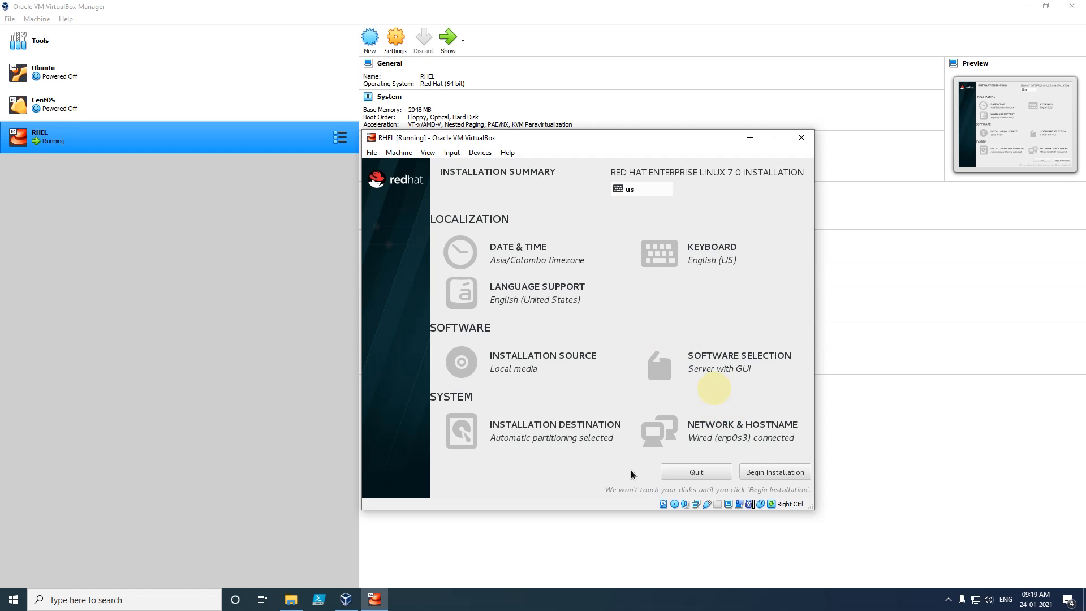
click(772, 473)
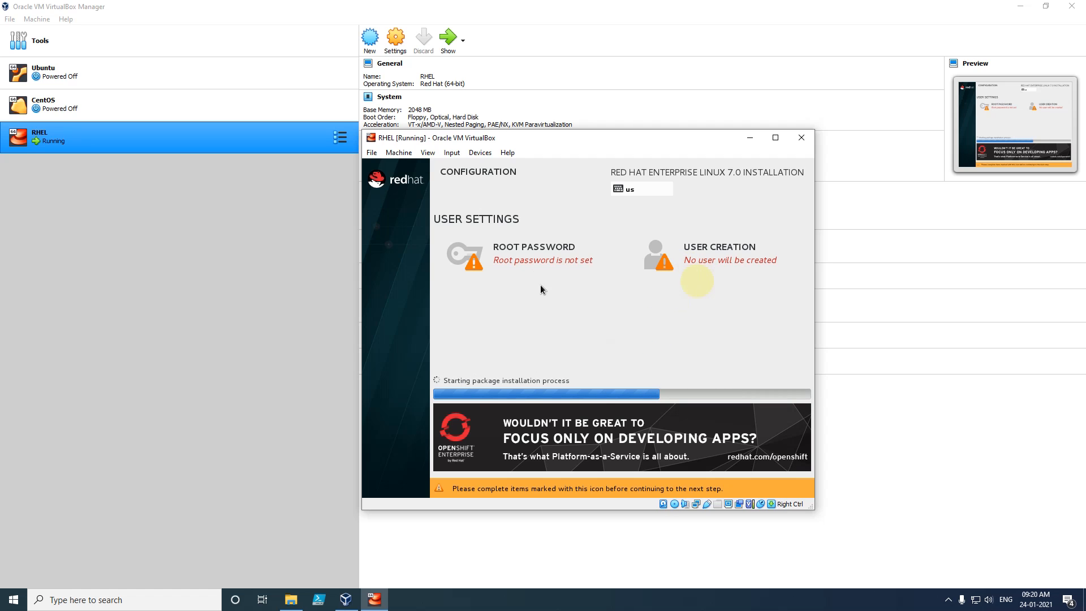
- Enter and confirm a root password, accepting it despite the weak-password warning
click(487, 259)
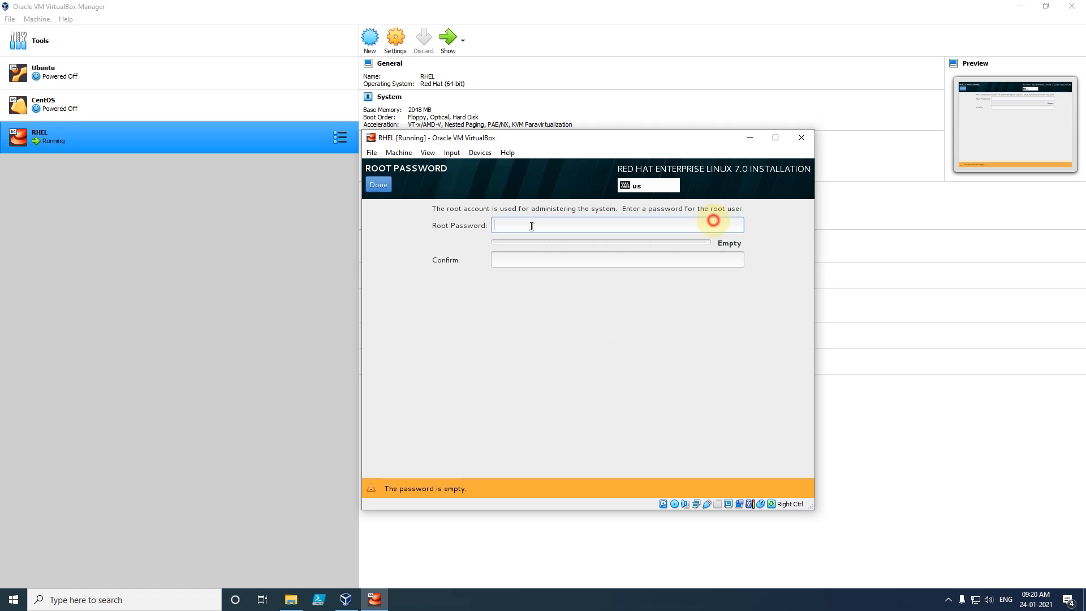
click(705, 248)
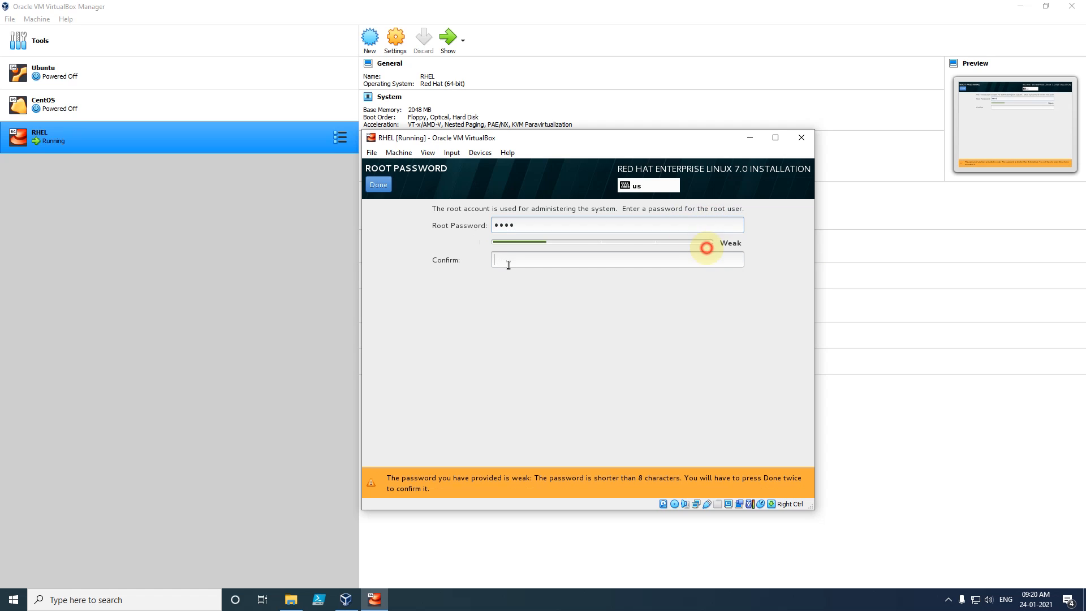
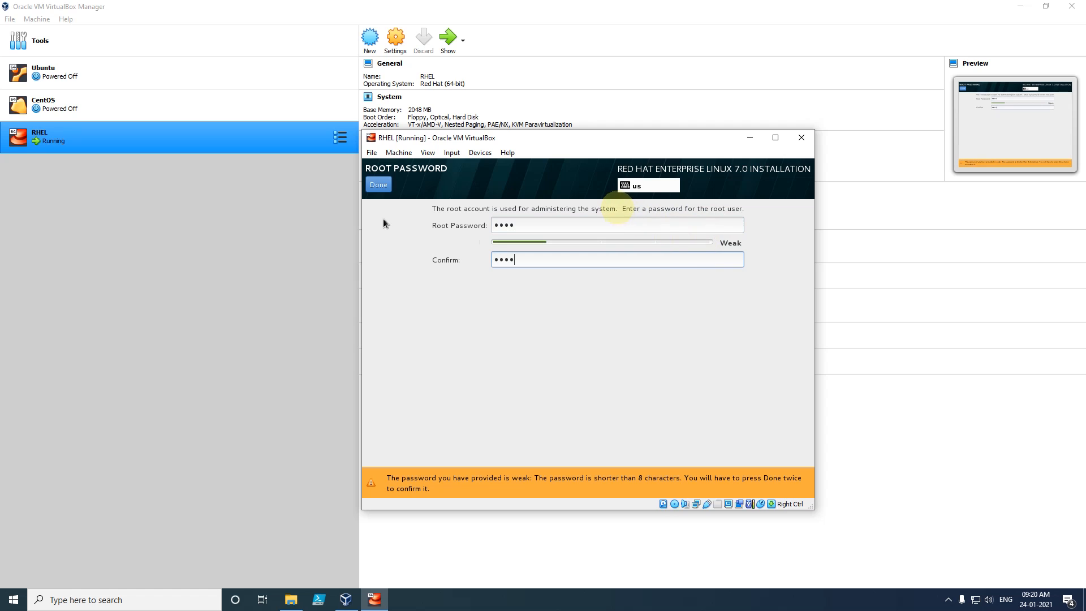
click(375, 185)
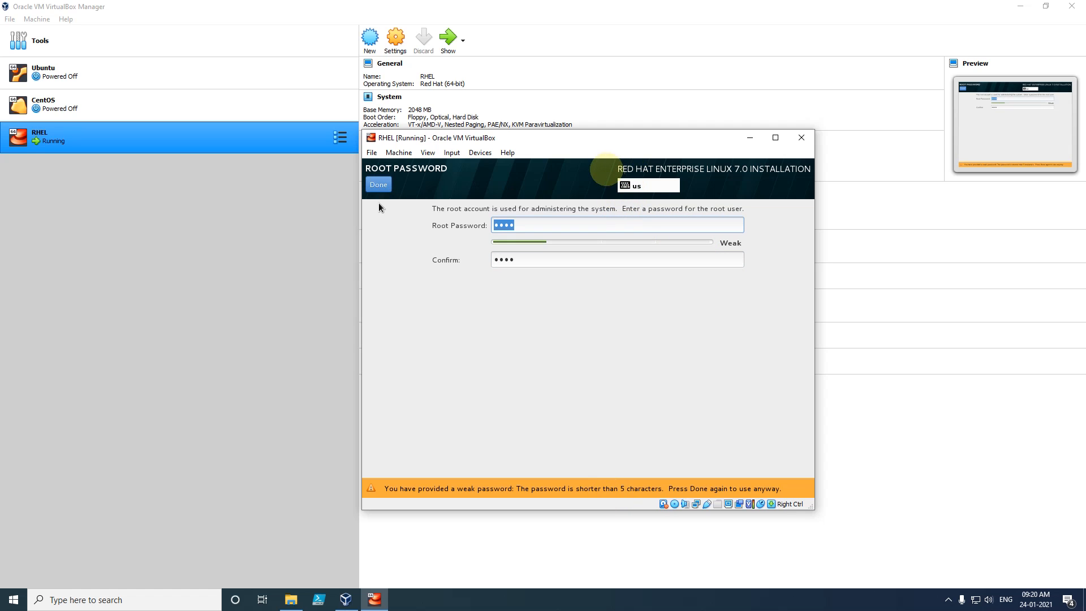
click(379, 186)
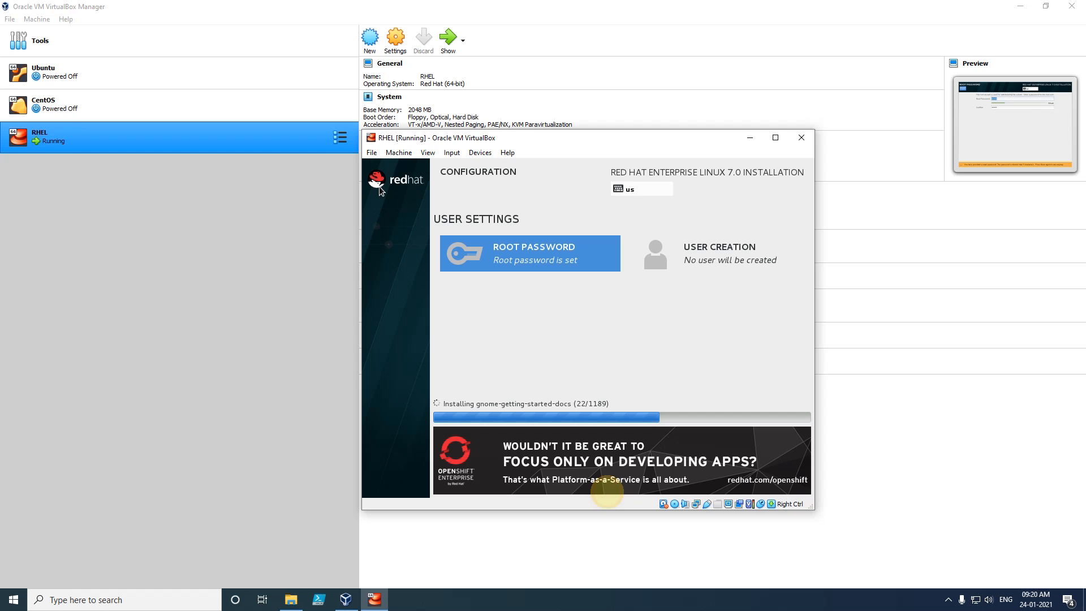
- Enter the user's full name and replace the suggested username with a chosen one
click(717, 252)
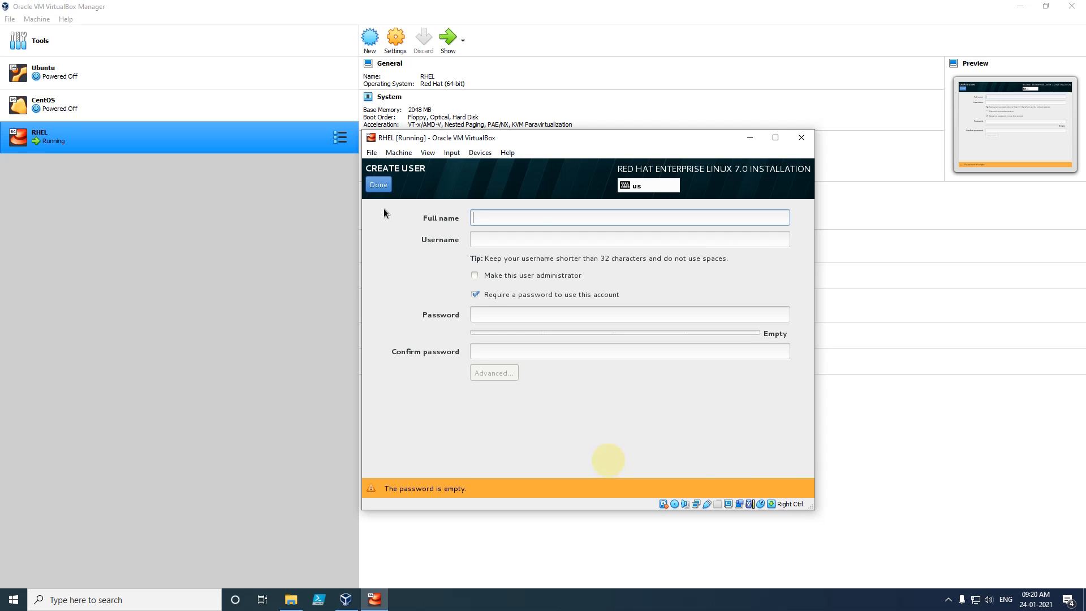
text(V)
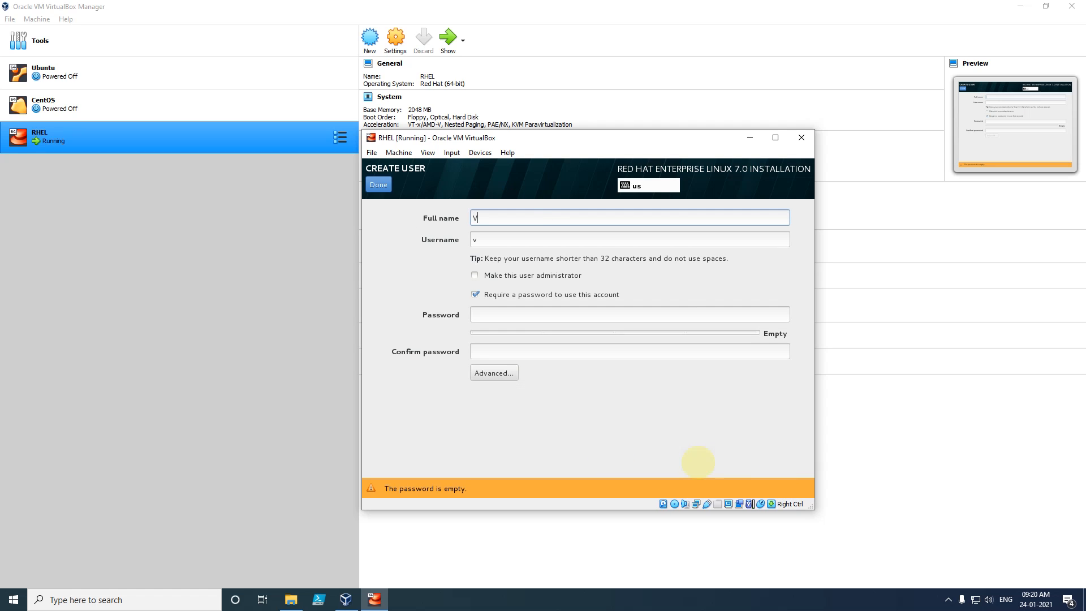
text(Kumar)
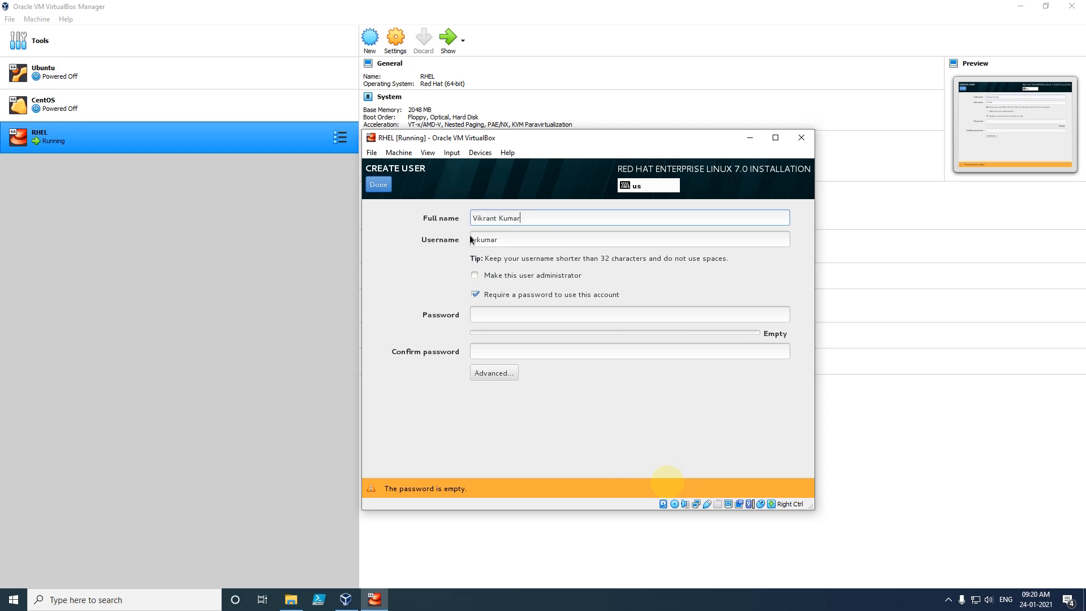
drag(505, 240, 464, 239)
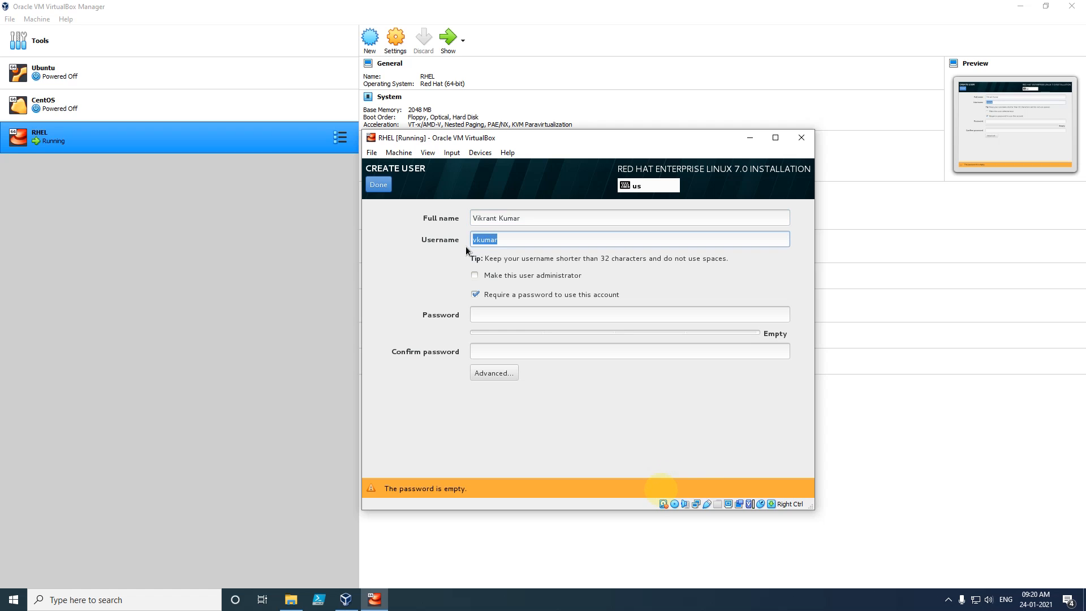
click(542, 241)
drag(542, 241, 416, 238)
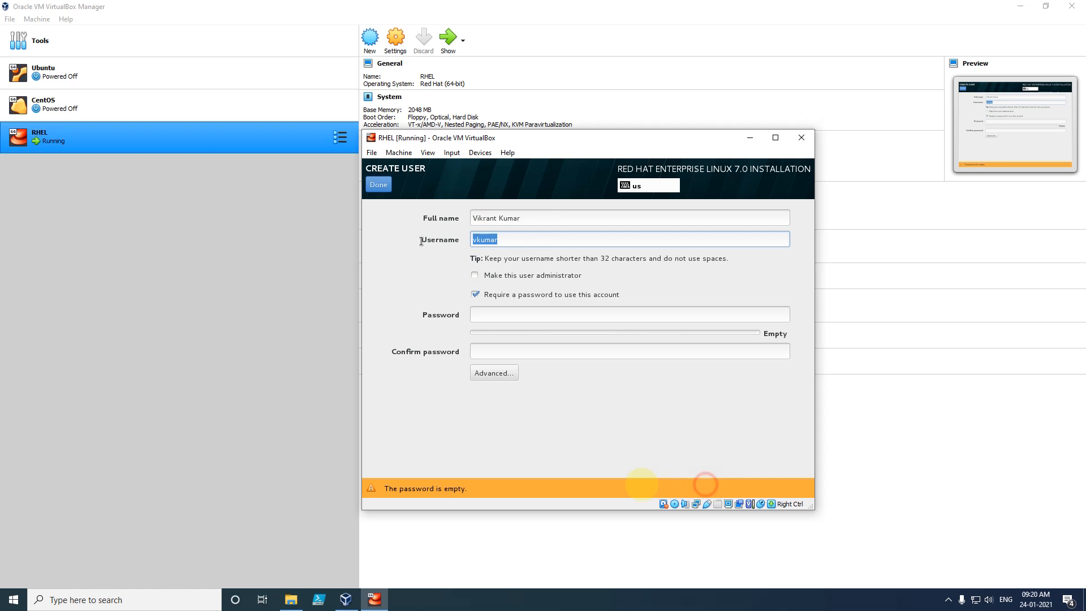
text(vikrant)
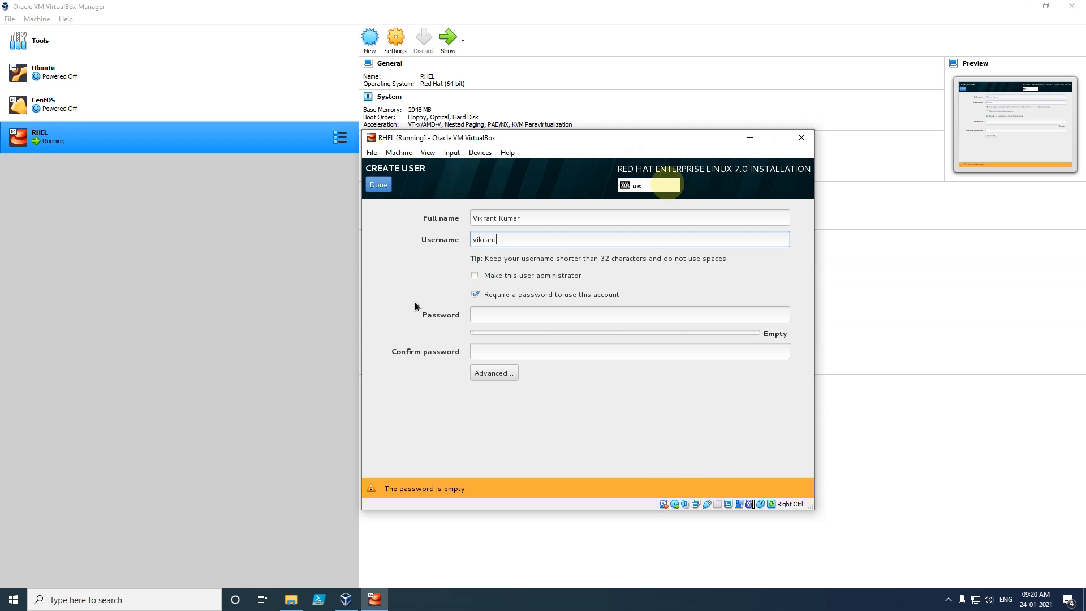
- Set and confirm the user's password, accepting it despite the weak-password warning
click(490, 315)
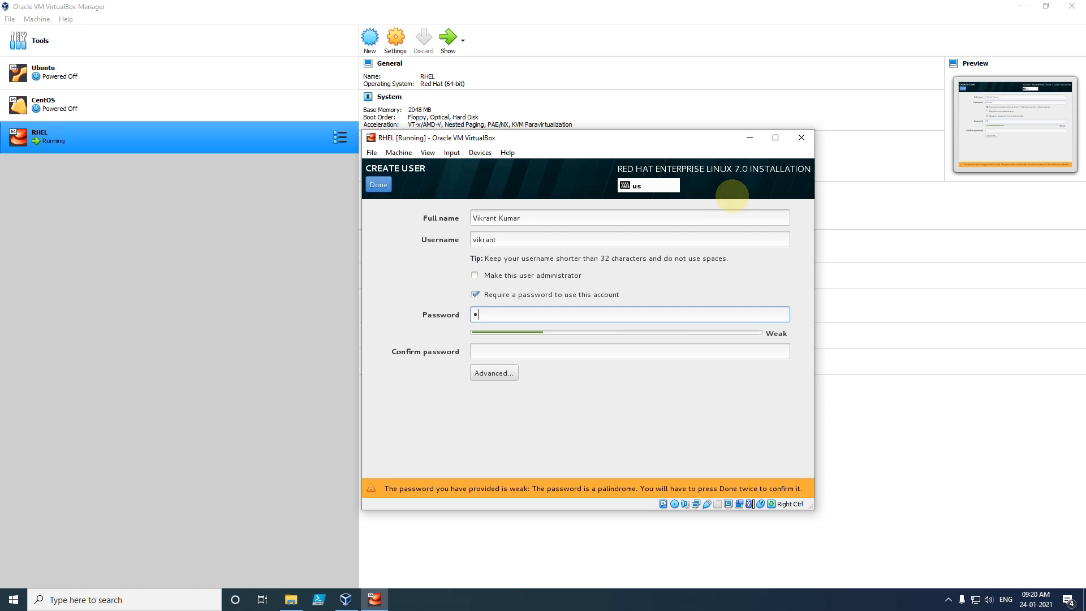
click(505, 357)
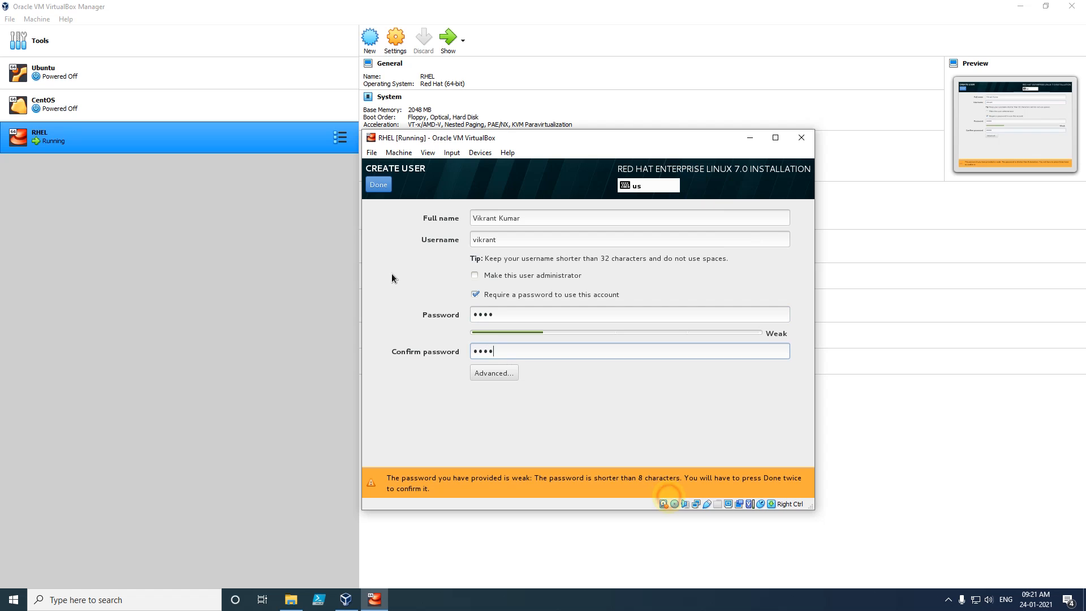
click(379, 185)
click(379, 185)
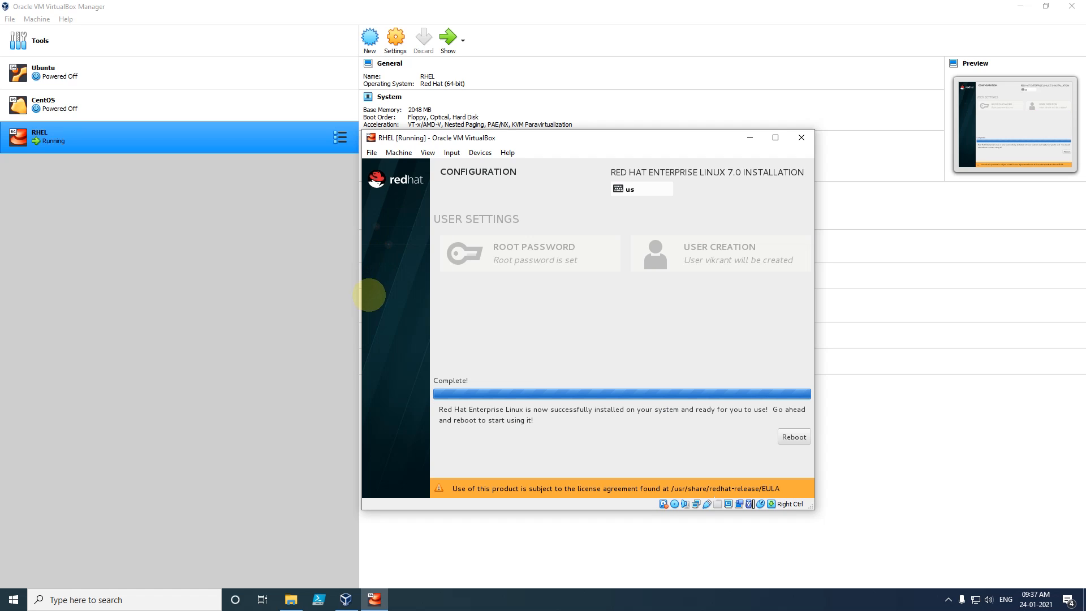
- Reboot past the GRUB menu and tick I accept the license agreement in License Information
click(793, 437)
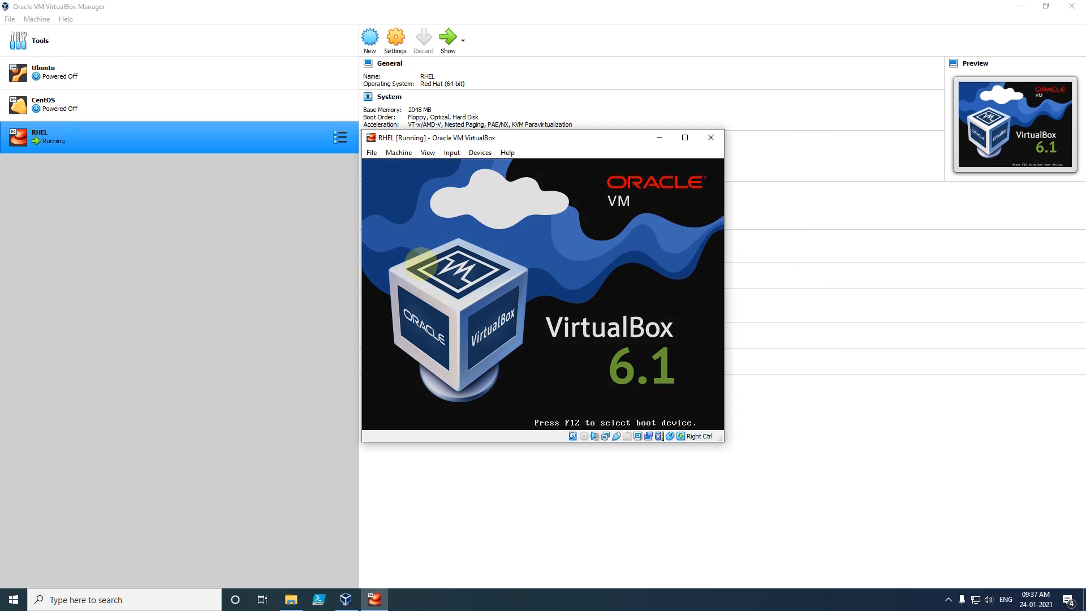
key(Return)
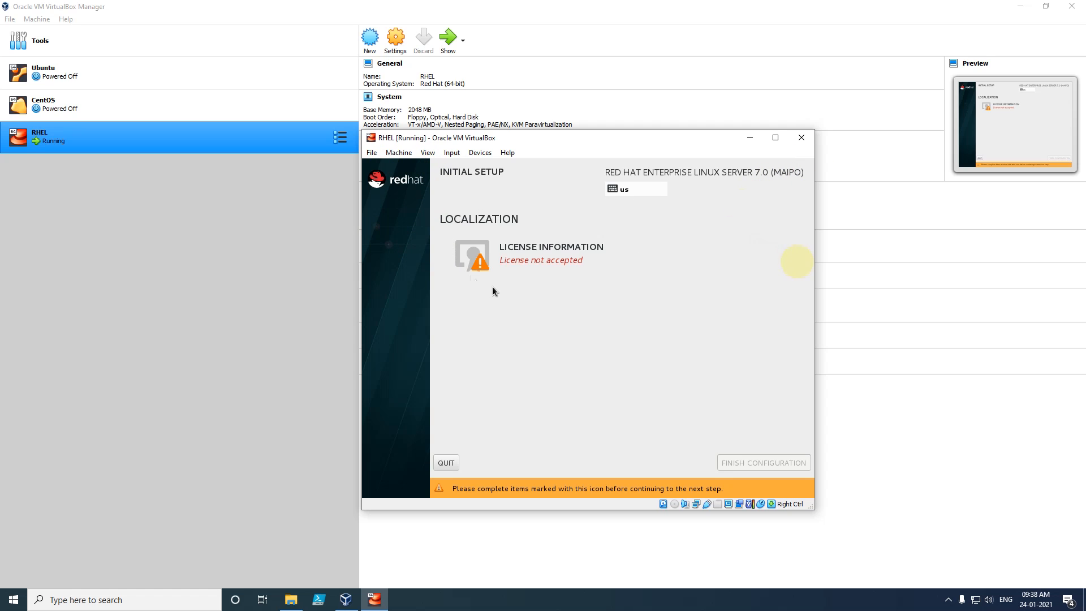
click(538, 262)
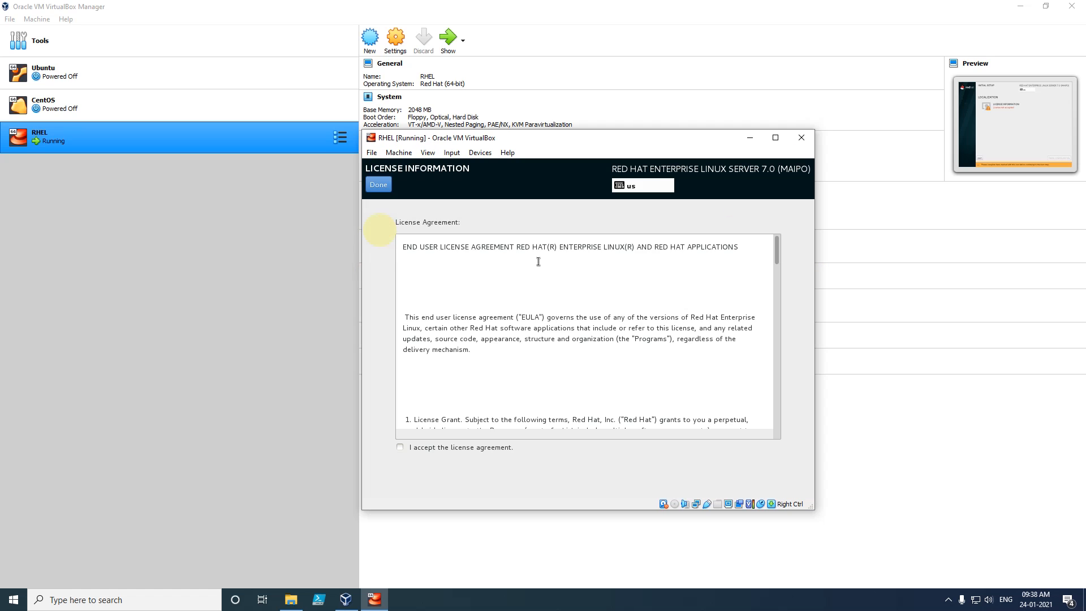
click(399, 447)
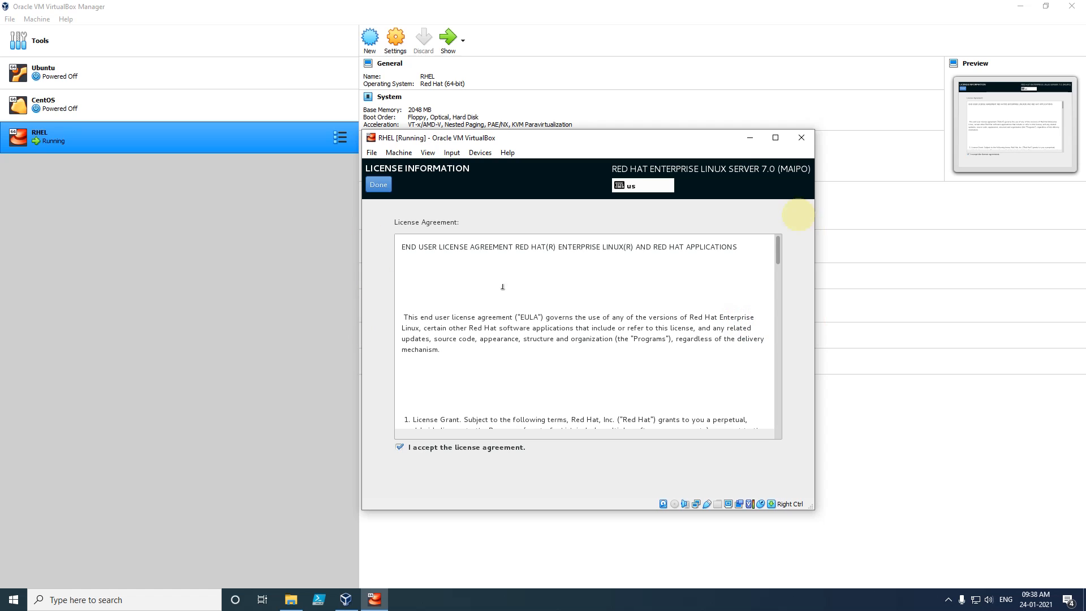
click(381, 185)
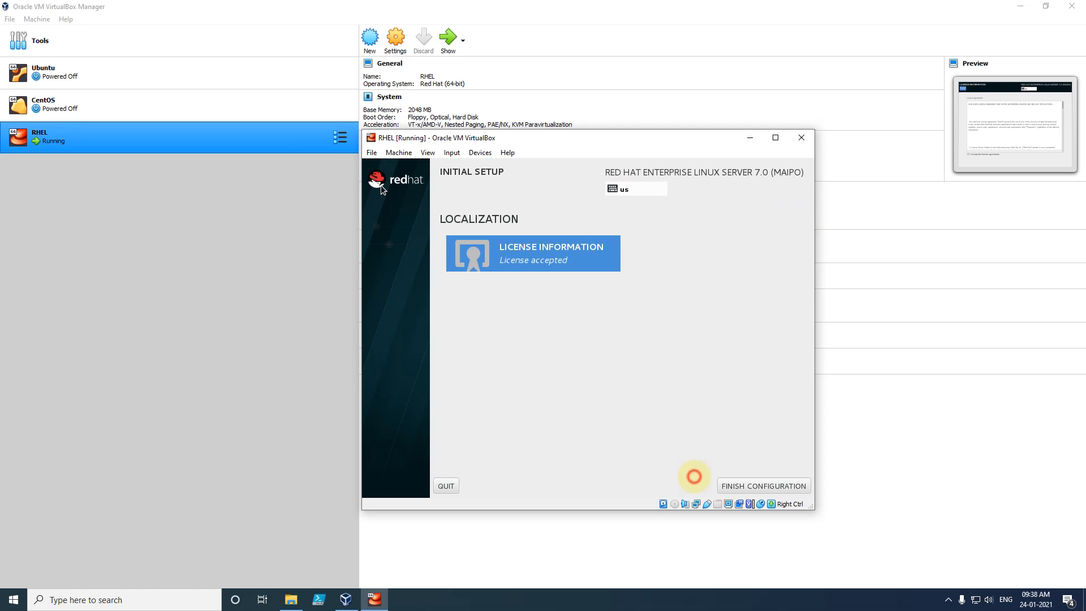
- Finish Configuration, then scroll through the Kdump page's advanced configuration text
click(765, 486)
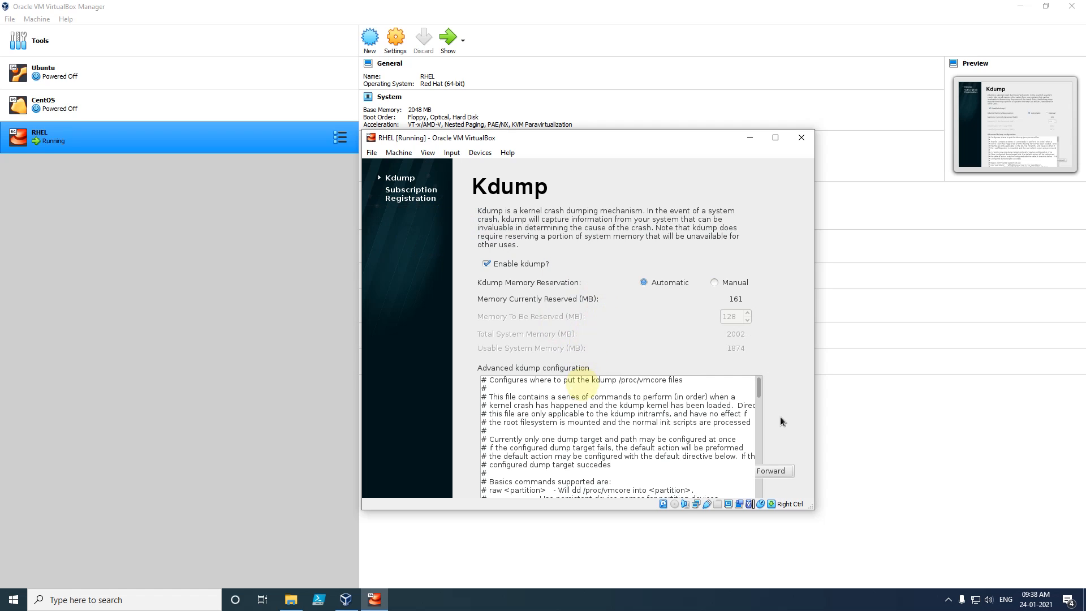
scroll(754, 417, down, 7)
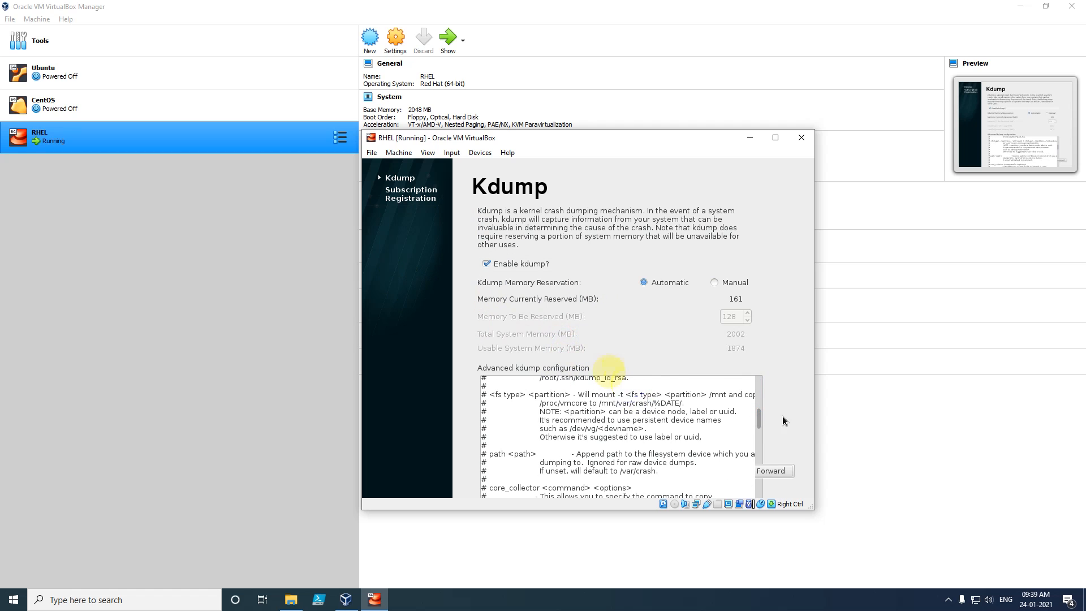
scroll(758, 452, down, 5)
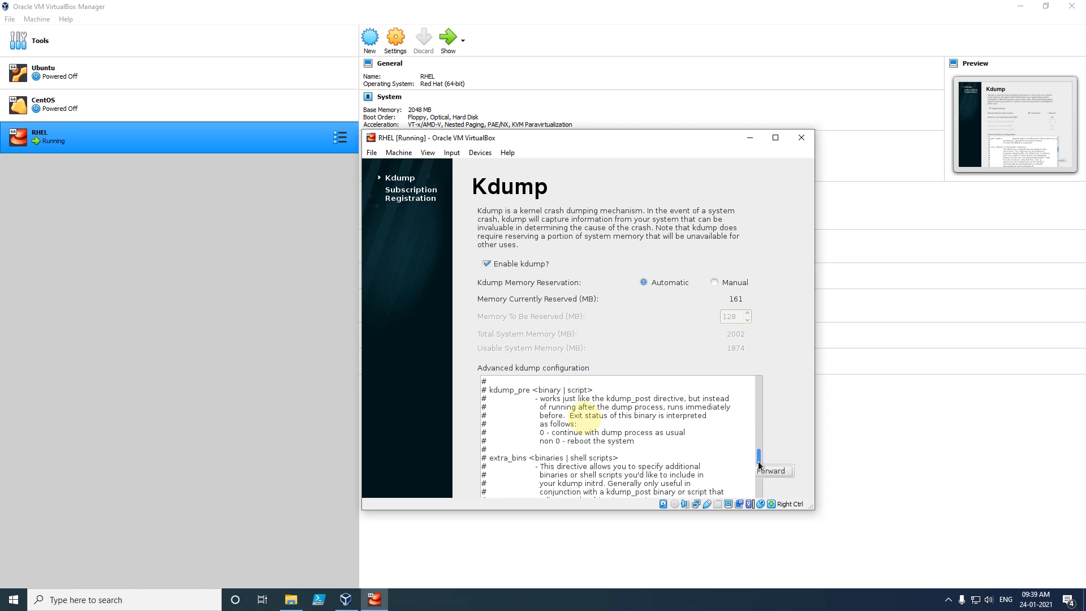
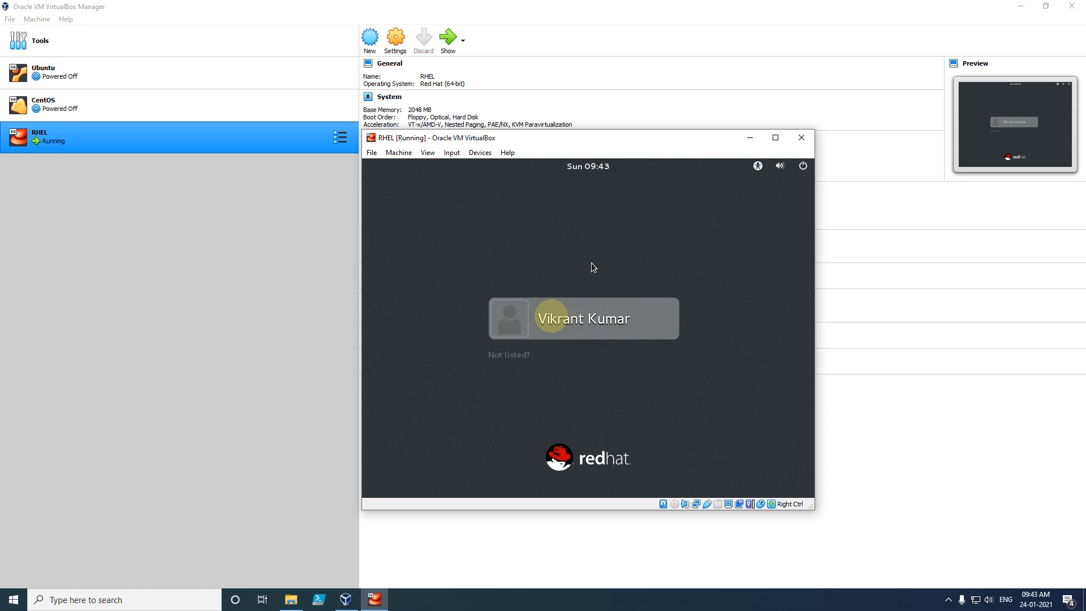
- Sign in with the user's password and keep English (United States) on the Welcome page
click(588, 320)
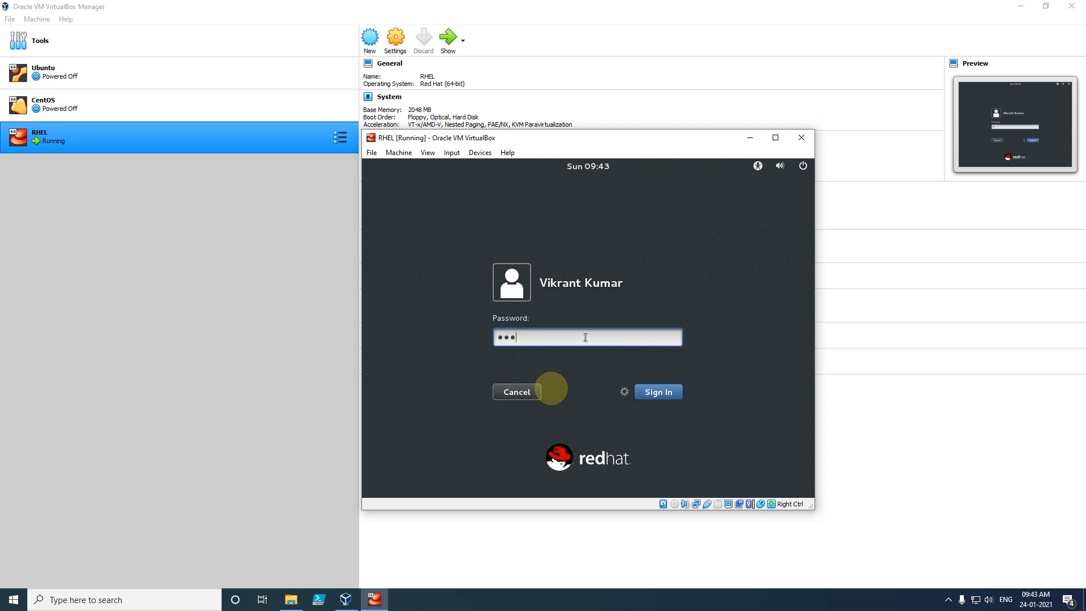
click(662, 394)
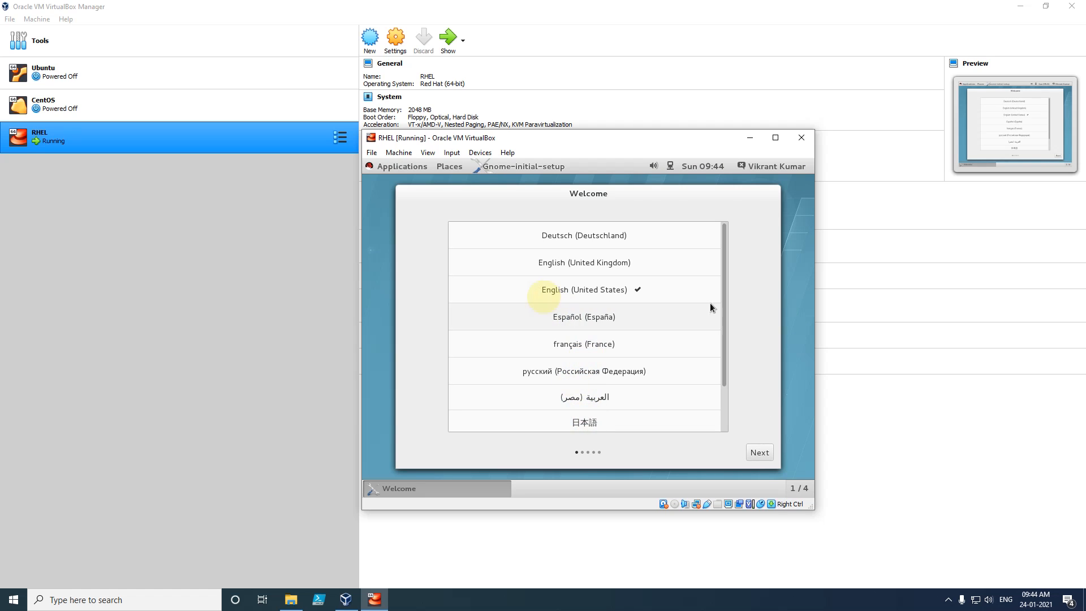
mouse_move(724, 300)
mouse_down()
mouse_move(726, 340)
mouse_move(728, 280)
mouse_up()
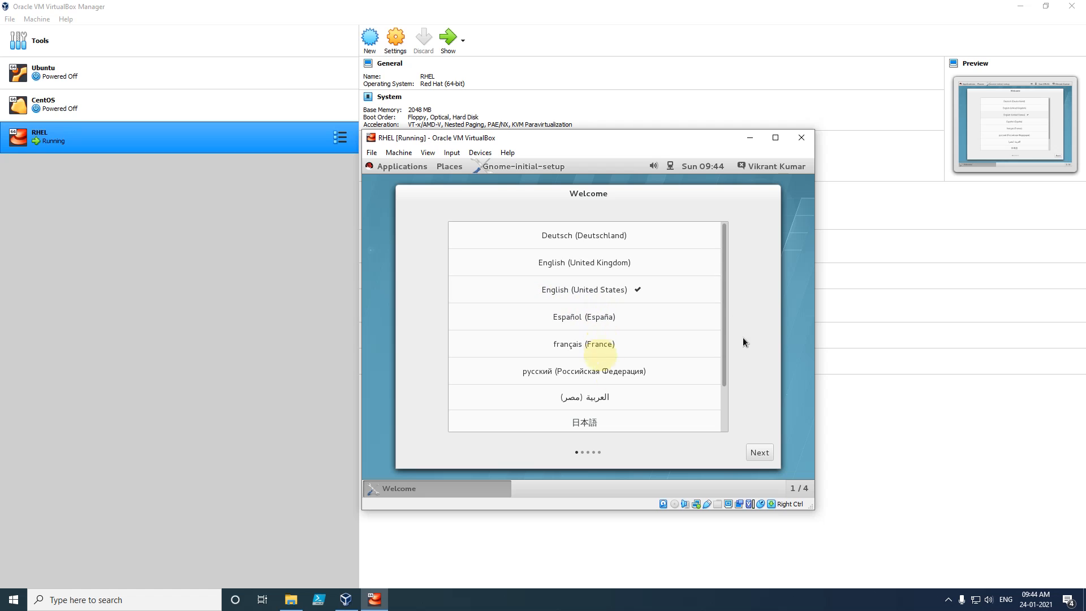
click(759, 454)
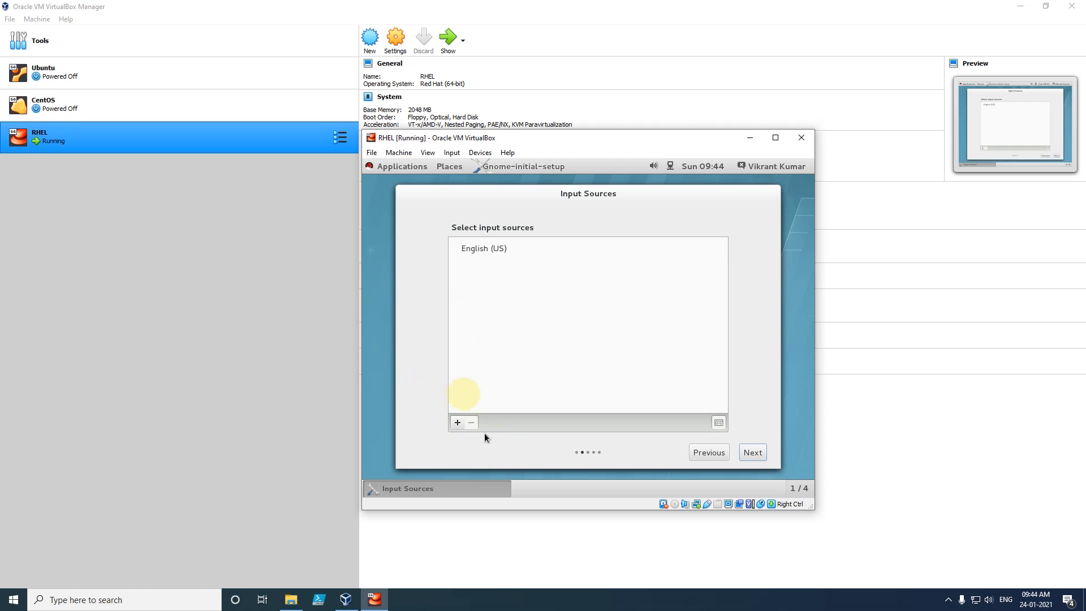
- Keep English (US) input, skip Online Accounts, and start using Red Hat Enterprise Linux Server
click(755, 453)
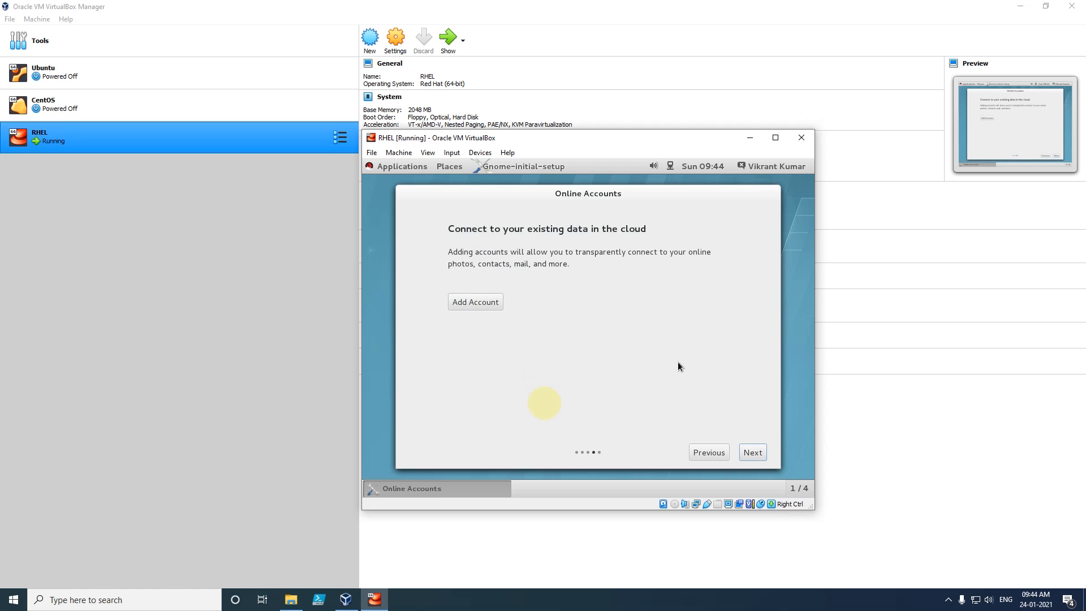
click(752, 453)
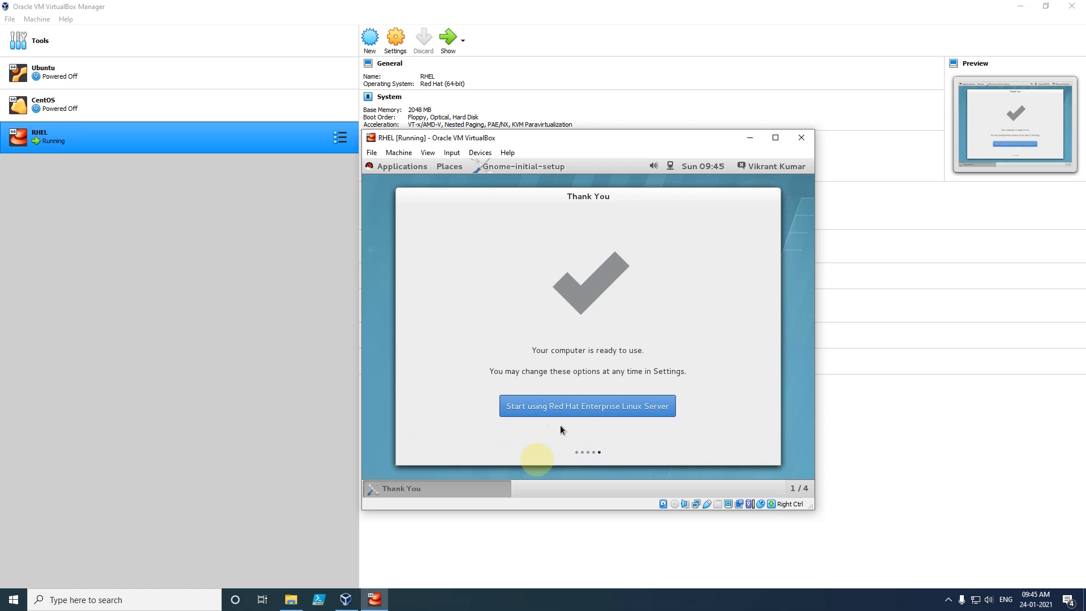
click(600, 407)
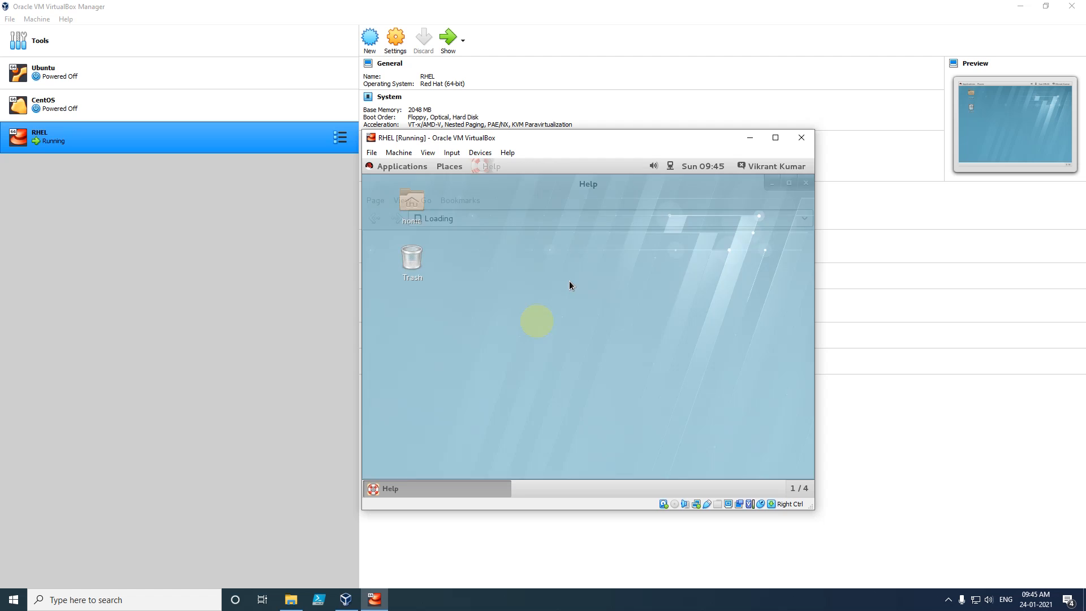
- Scroll through the GNOME Help page, then close the Help window
mouse_move(810, 297)
mouse_down()
mouse_move(807, 348)
mouse_move(809, 306)
mouse_move(807, 317)
mouse_up()
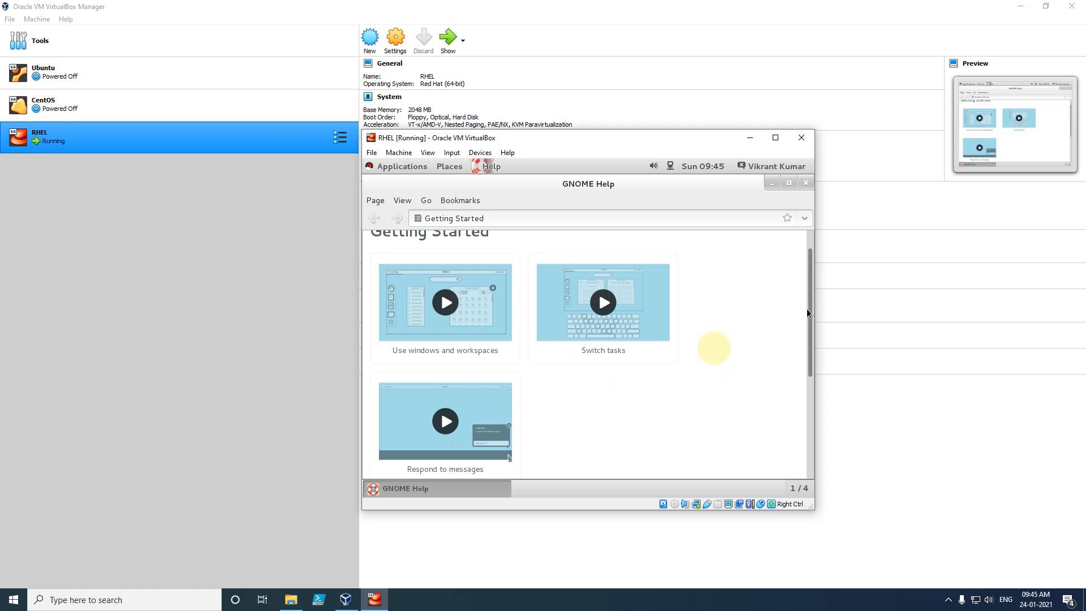
drag(809, 307, 775, 255)
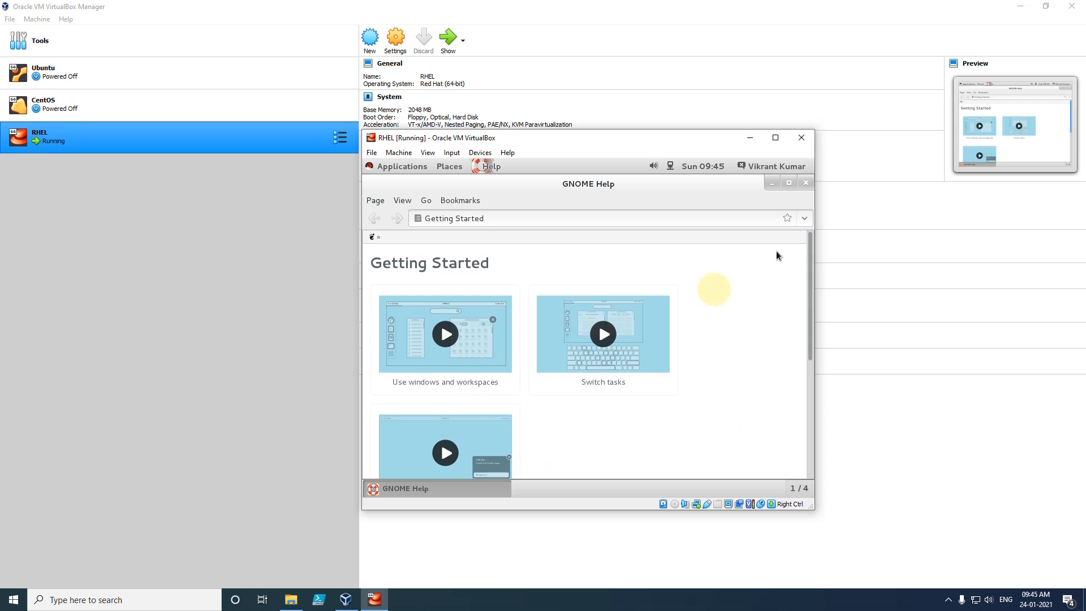
click(805, 184)
- Open and dismiss the desktop context menu and the 1 / 4 workspace list, then select the home folder icon
right_click(513, 294)
click(518, 294)
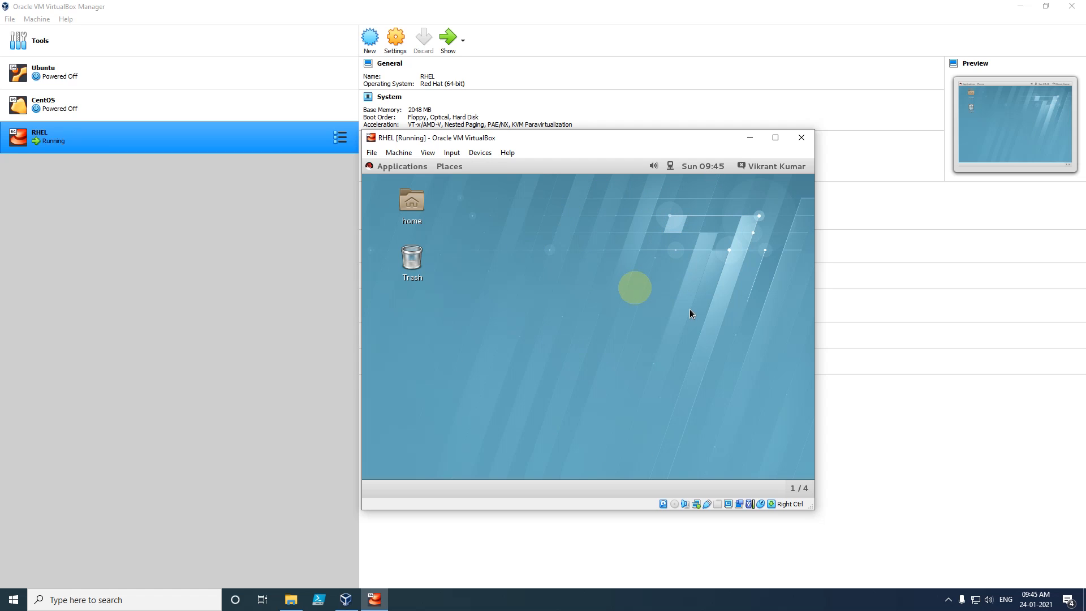
click(797, 489)
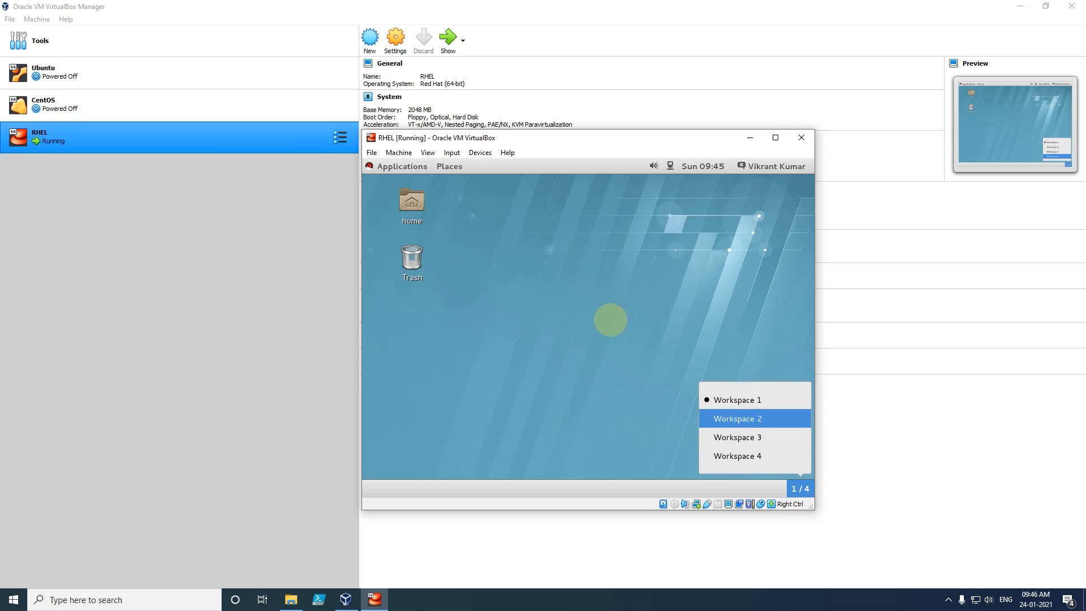
click(592, 305)
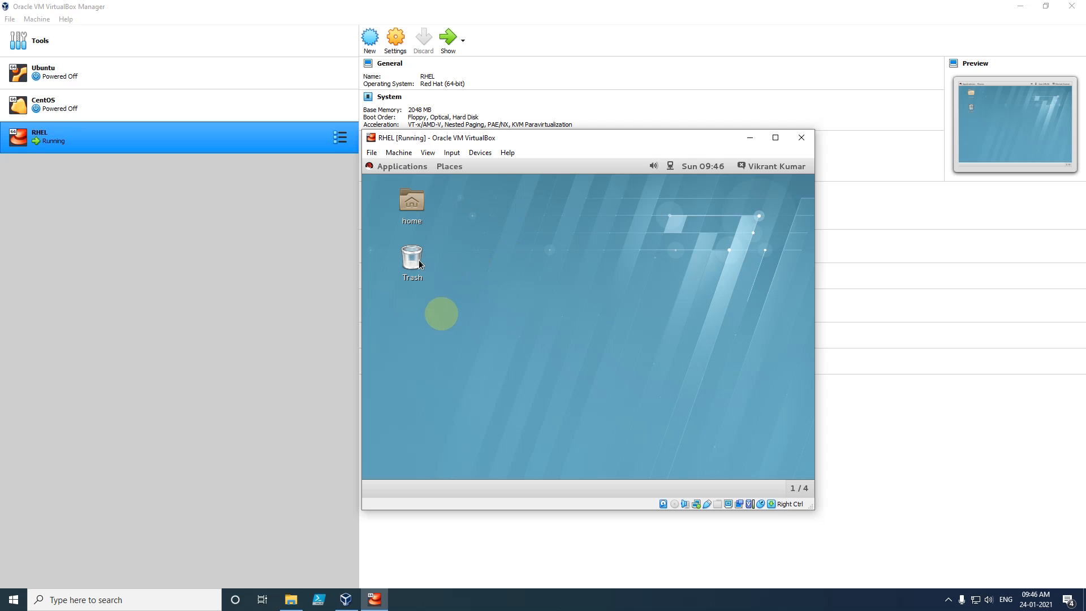
click(421, 216)
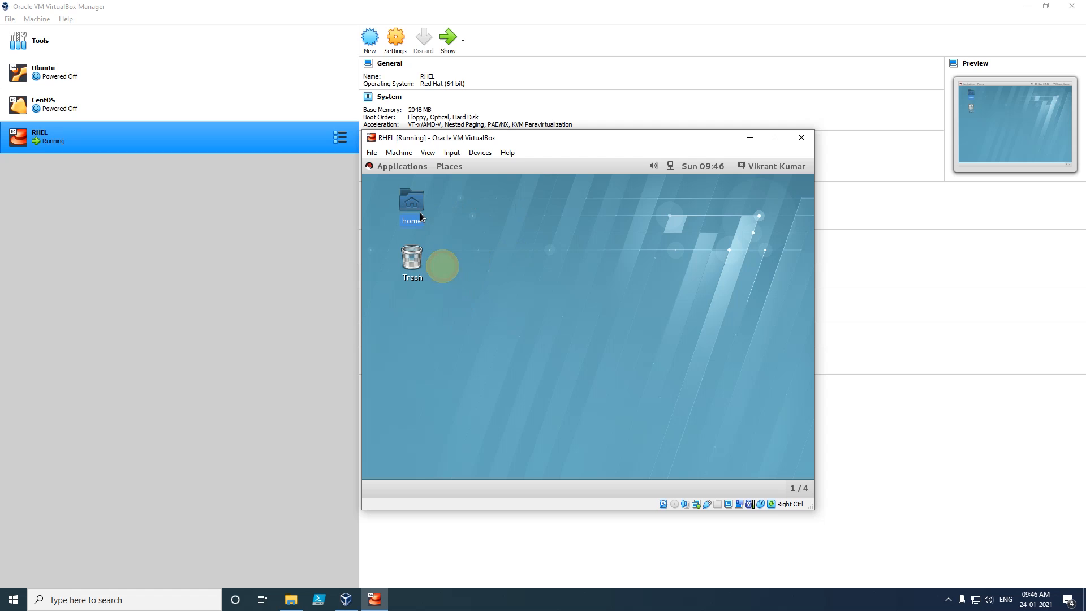
- Open the home folder in Files and browse the computer's root file system
double_click(421, 216)
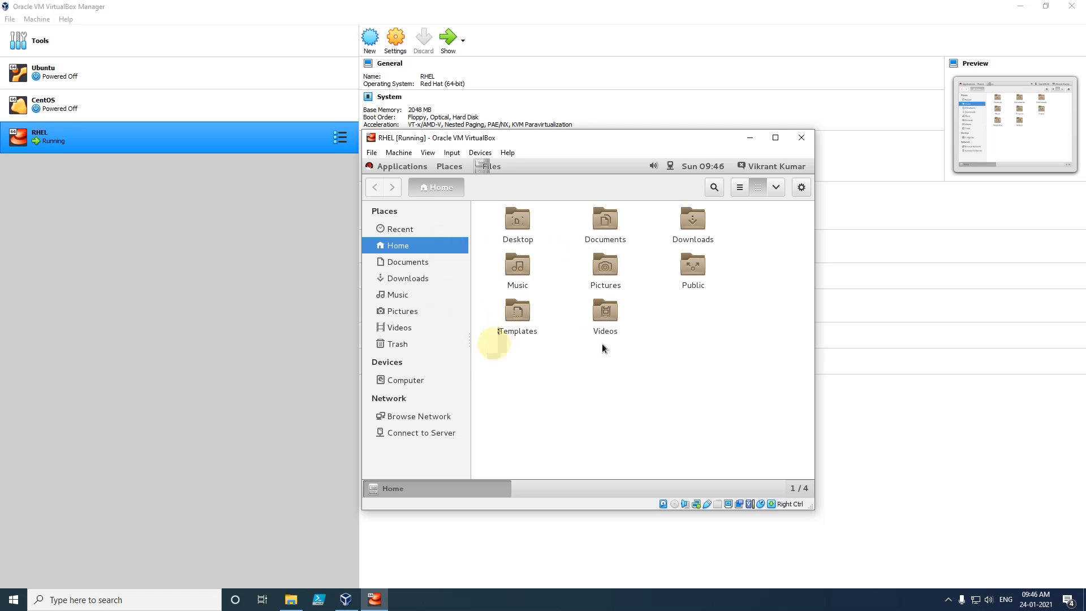
click(399, 382)
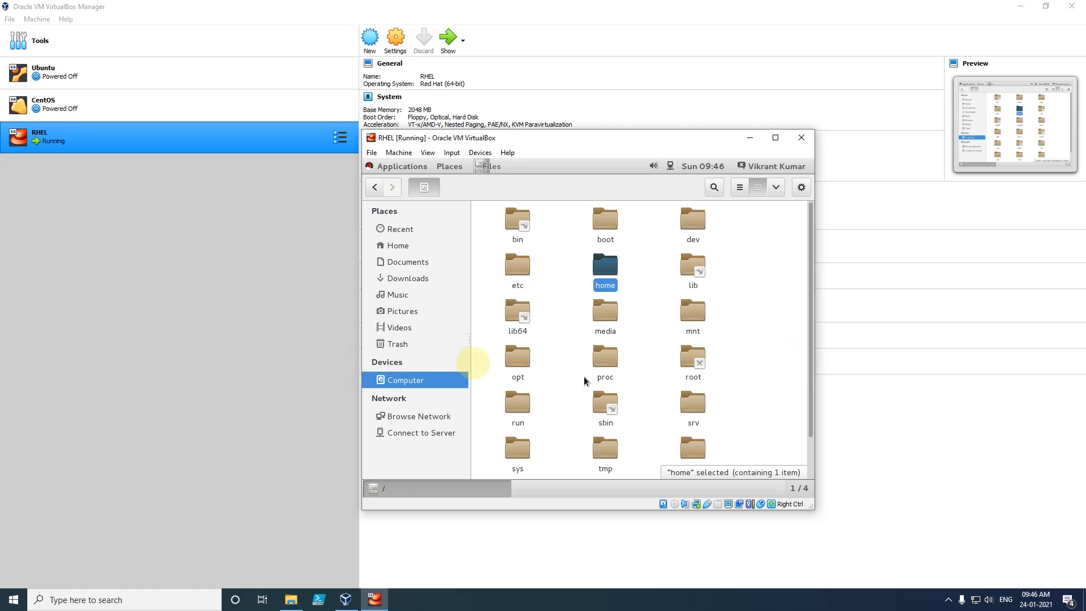
scroll(582, 381, down, 1)
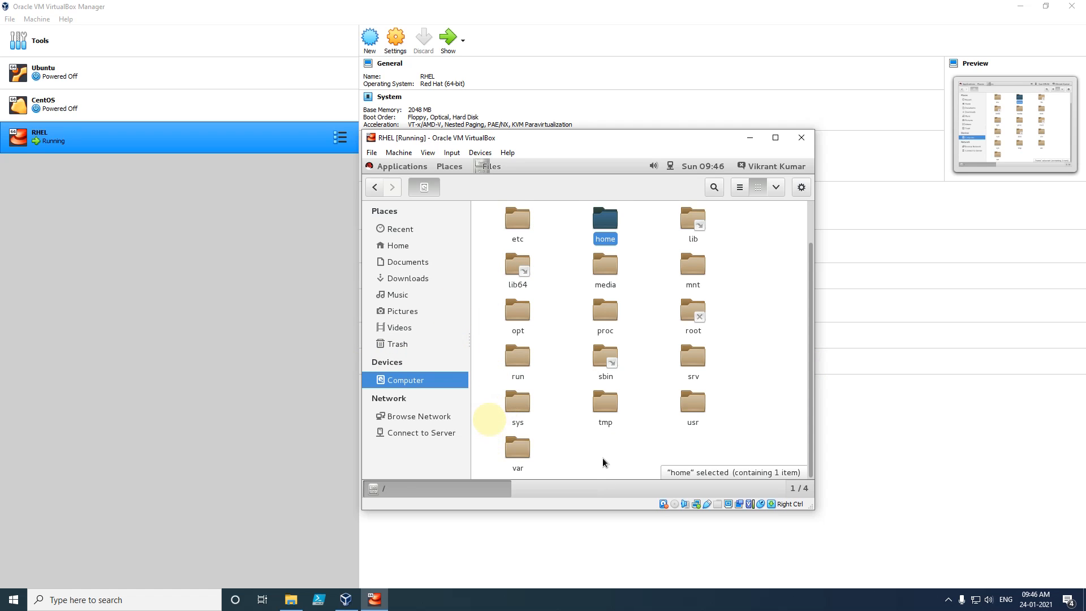
scroll(602, 460, up, 1)
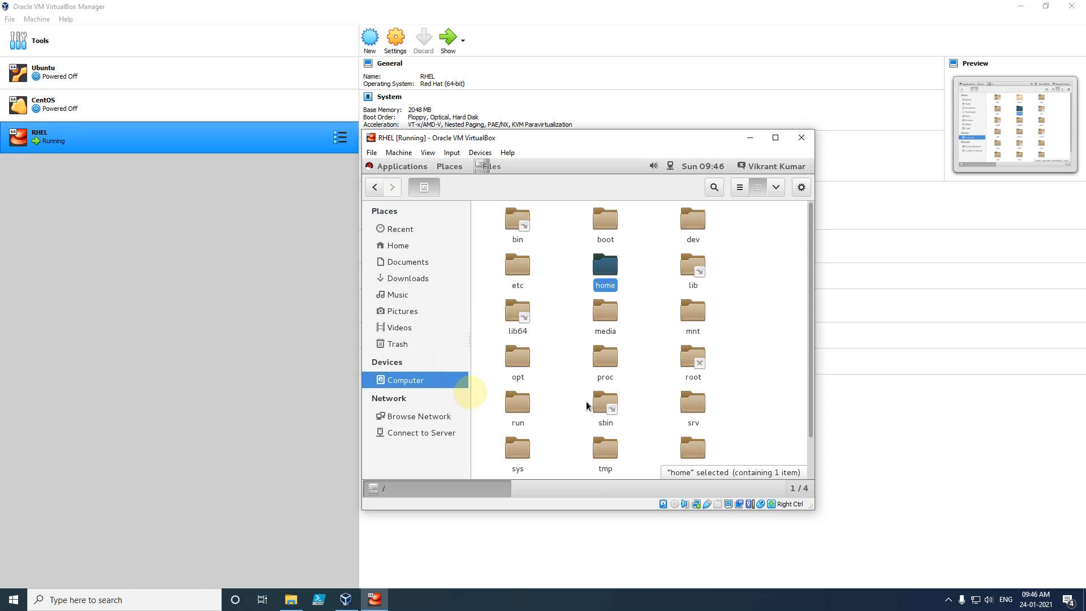
scroll(586, 405, down, 1)
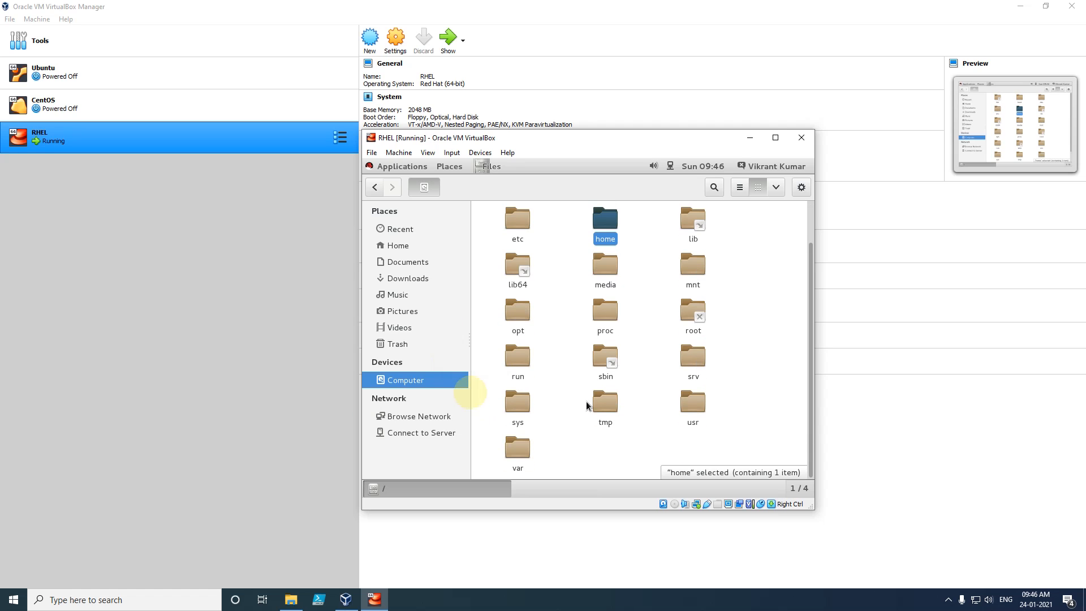
- View Network locations, cancel Connect to Server, select Windows Network, then close the Files window
click(399, 418)
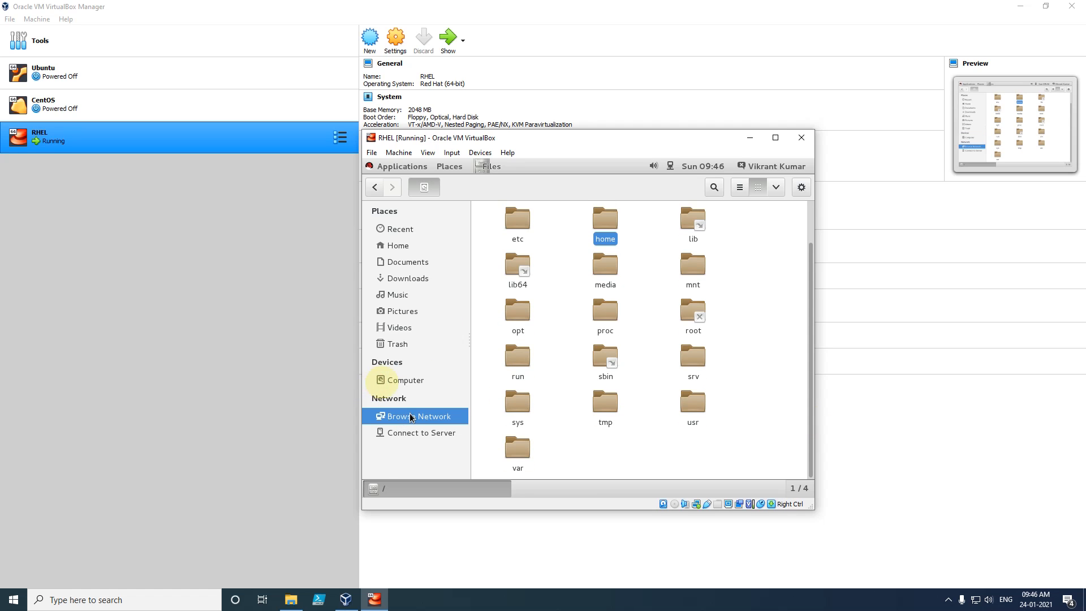
click(419, 432)
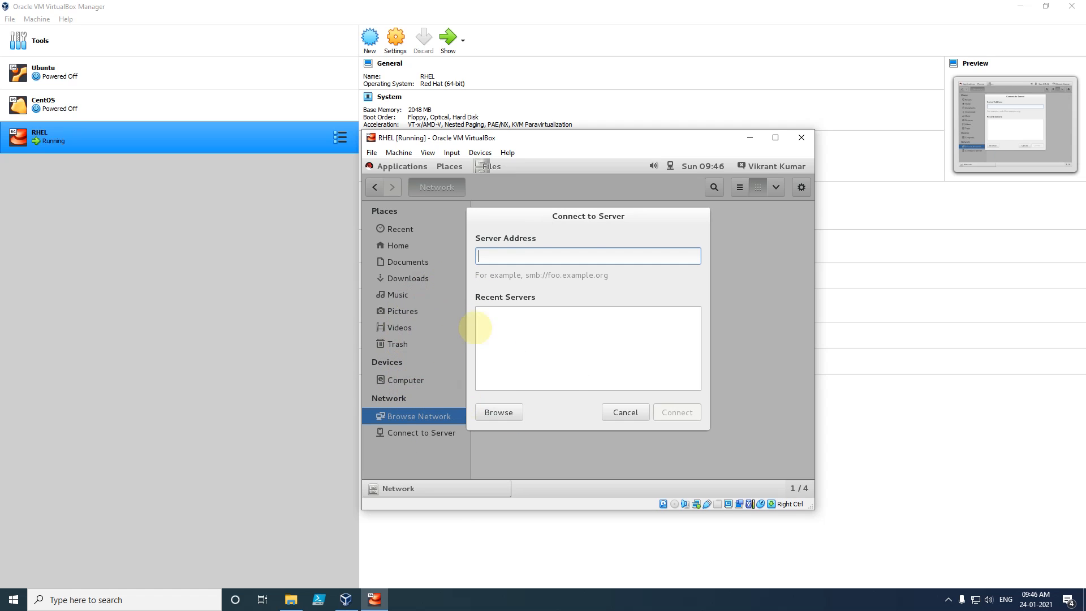
click(625, 412)
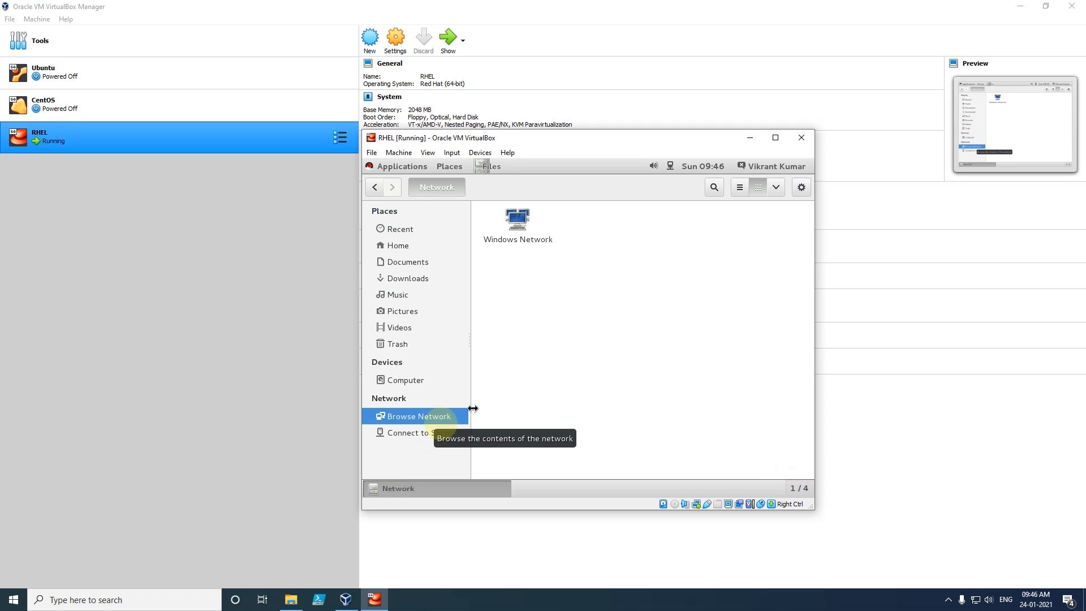
click(519, 221)
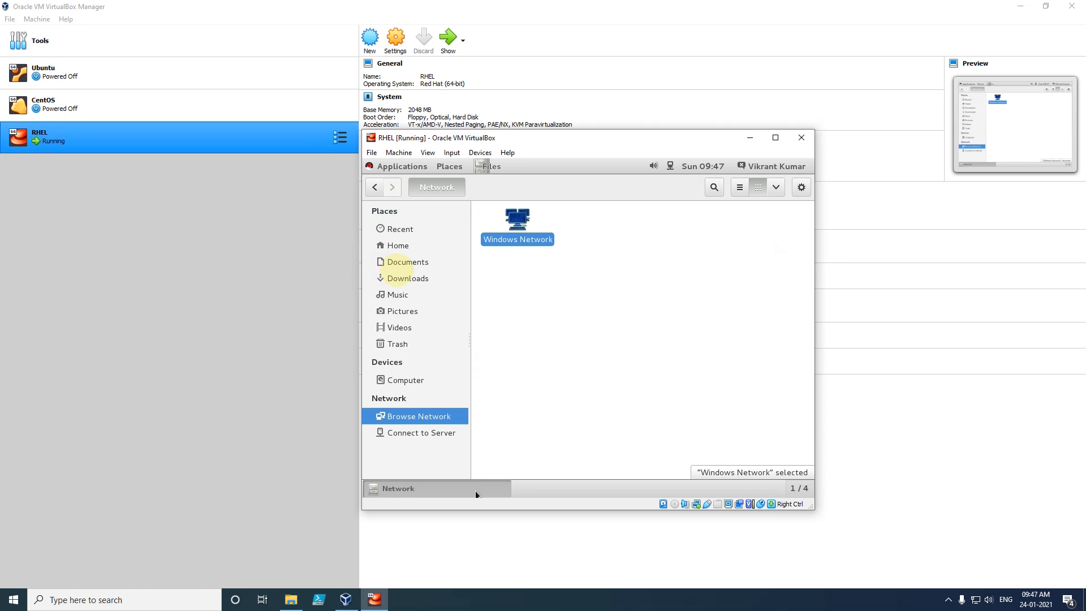
right_click(446, 487)
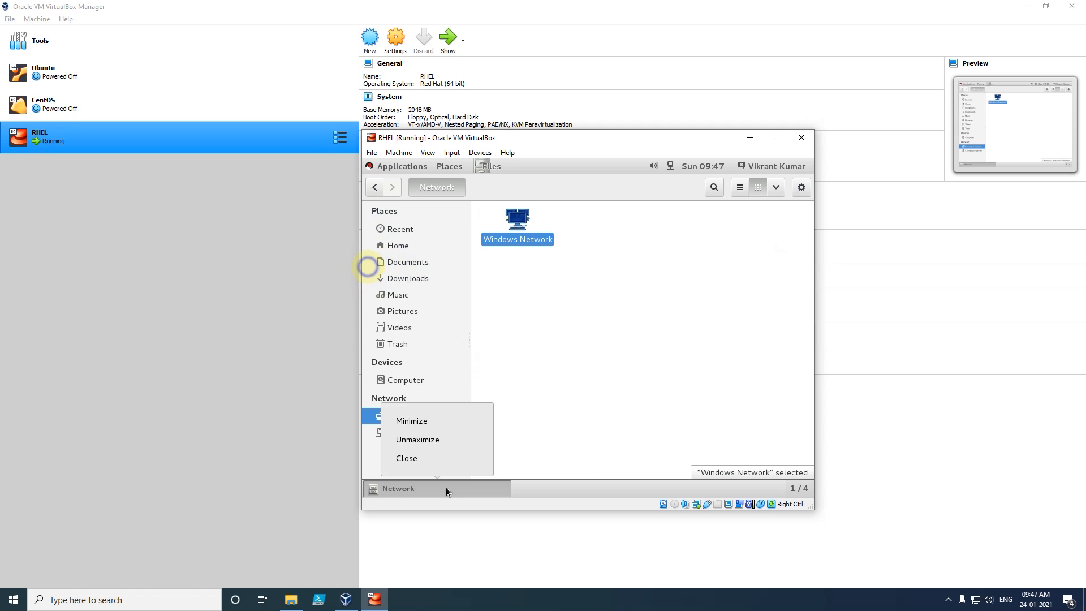
click(419, 459)
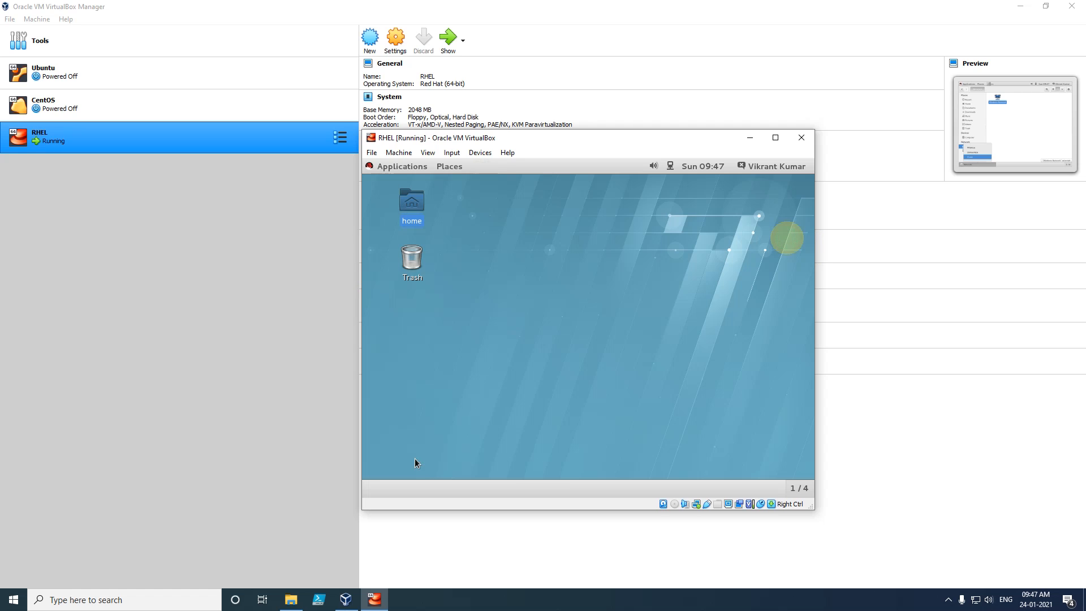
- Browse the Applications categories Favorites, Documentation, Internet, Sound & Video, Sundry and Utilities, then open Places
click(396, 167)
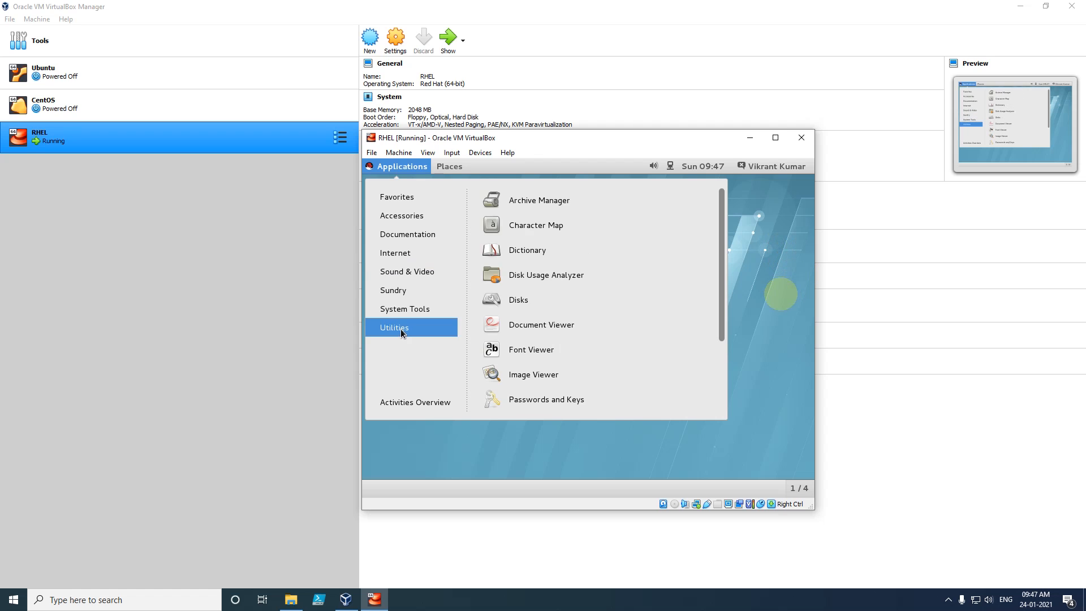
click(411, 195)
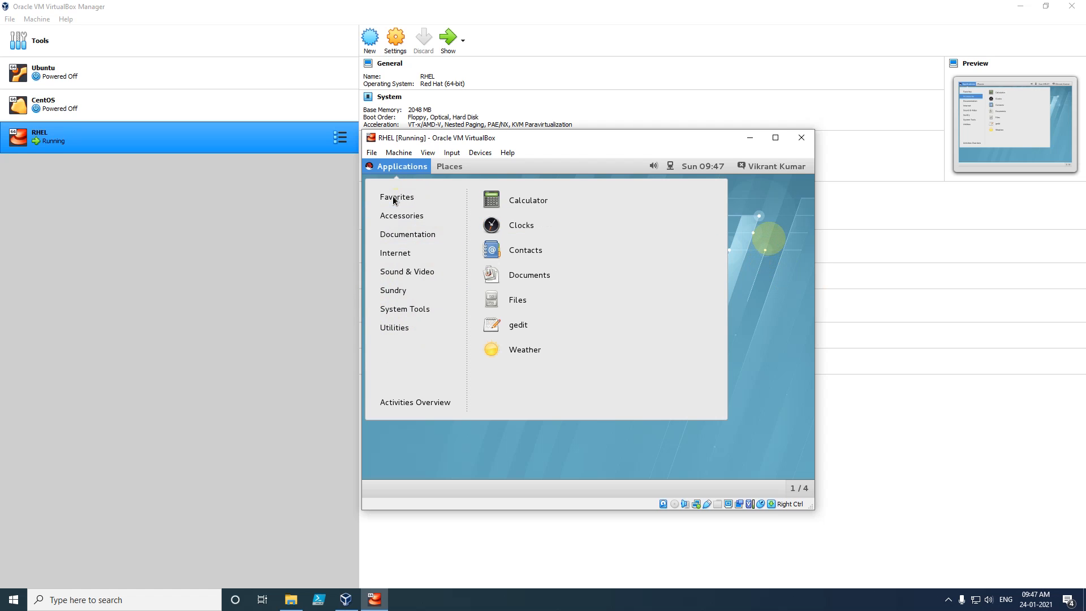
mouse_move(398, 196)
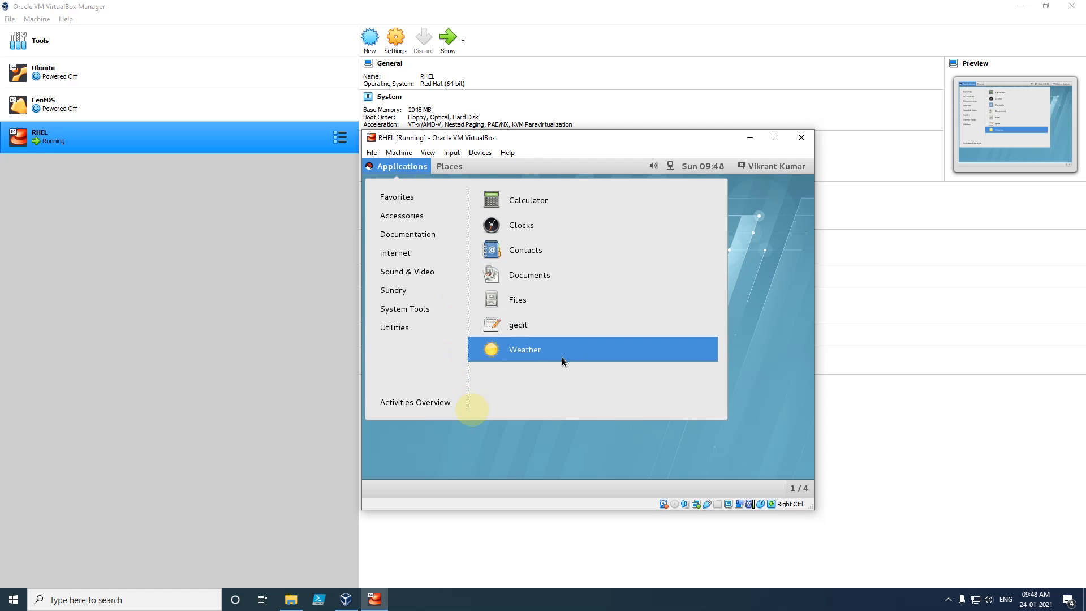
mouse_move(404, 237)
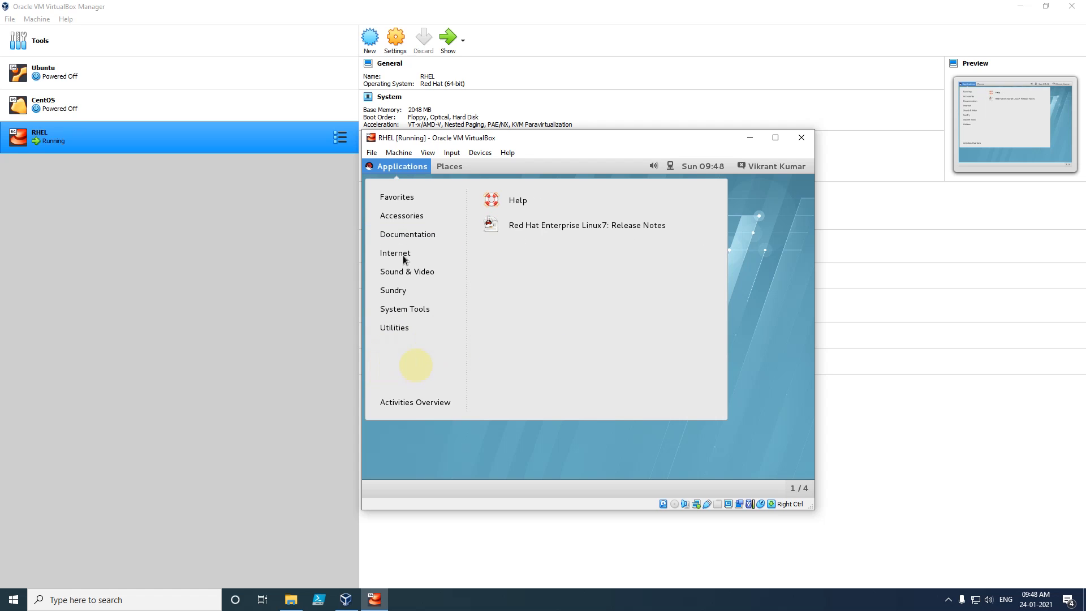
mouse_move(405, 258)
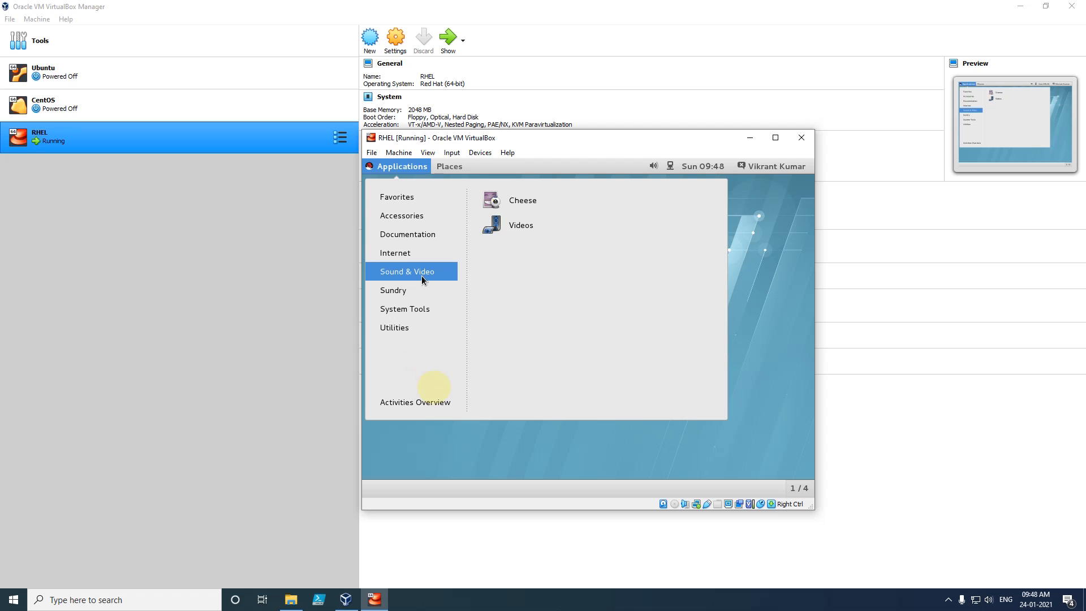
mouse_move(403, 295)
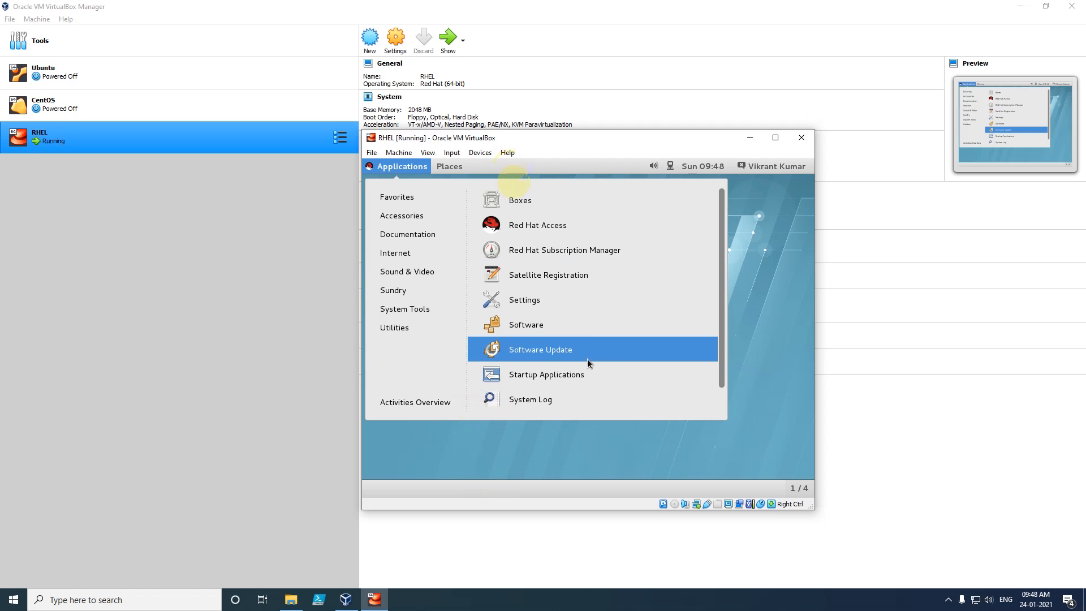
mouse_move(407, 335)
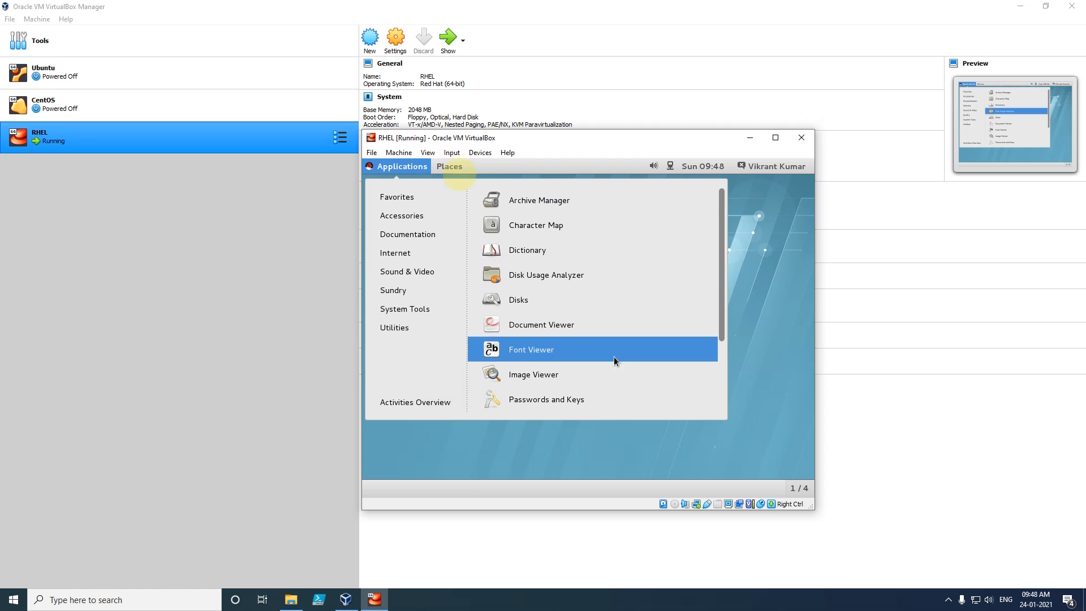
click(449, 166)
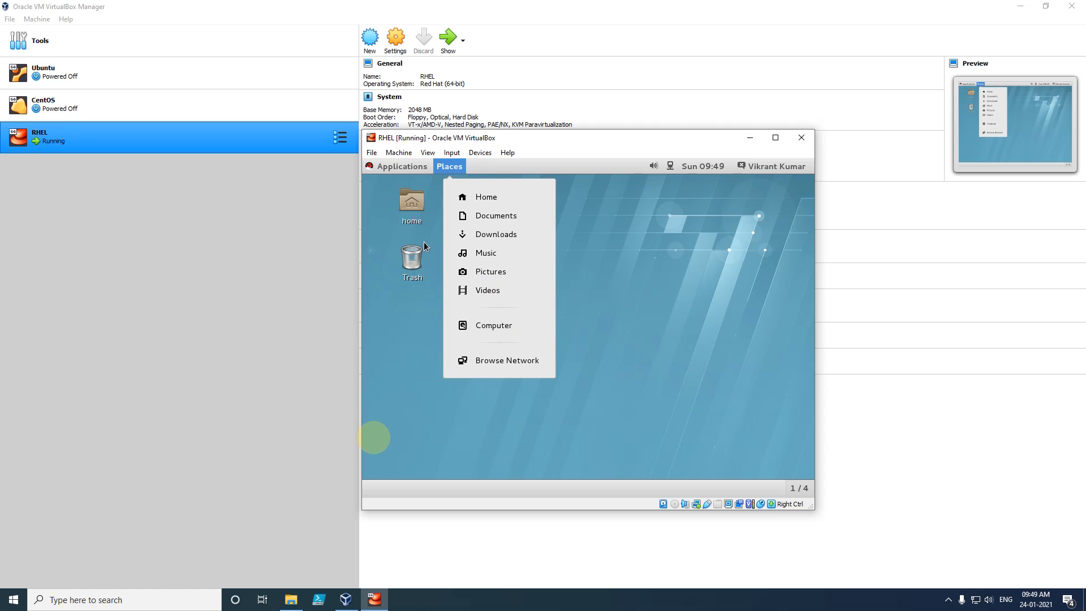
- Dismiss Places, check network status, view the January 2021 calendar, and open the user menu
click(663, 244)
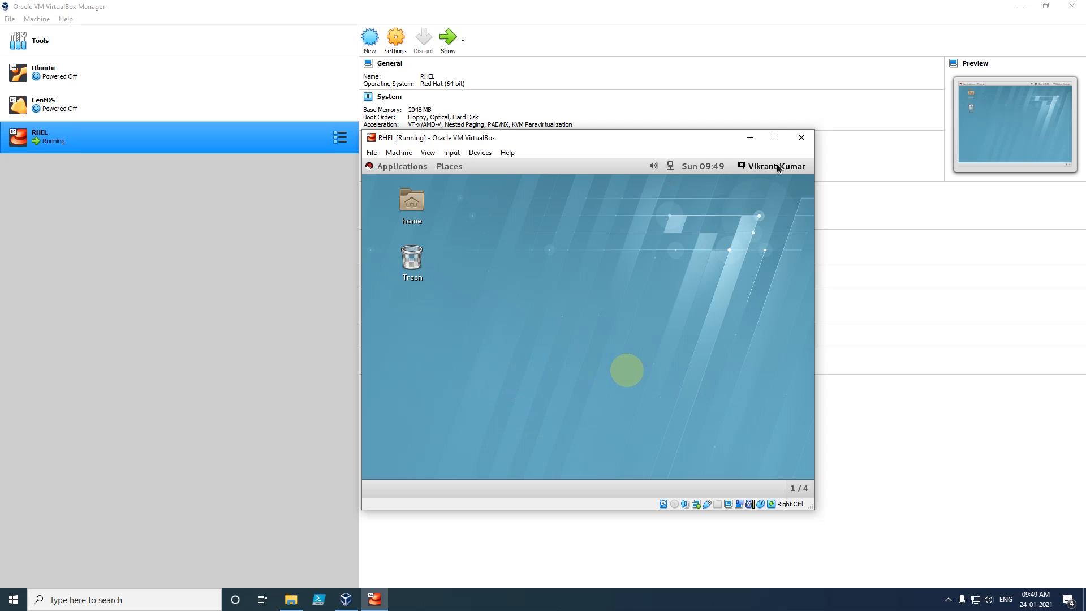
click(671, 166)
click(699, 167)
click(699, 167)
click(700, 167)
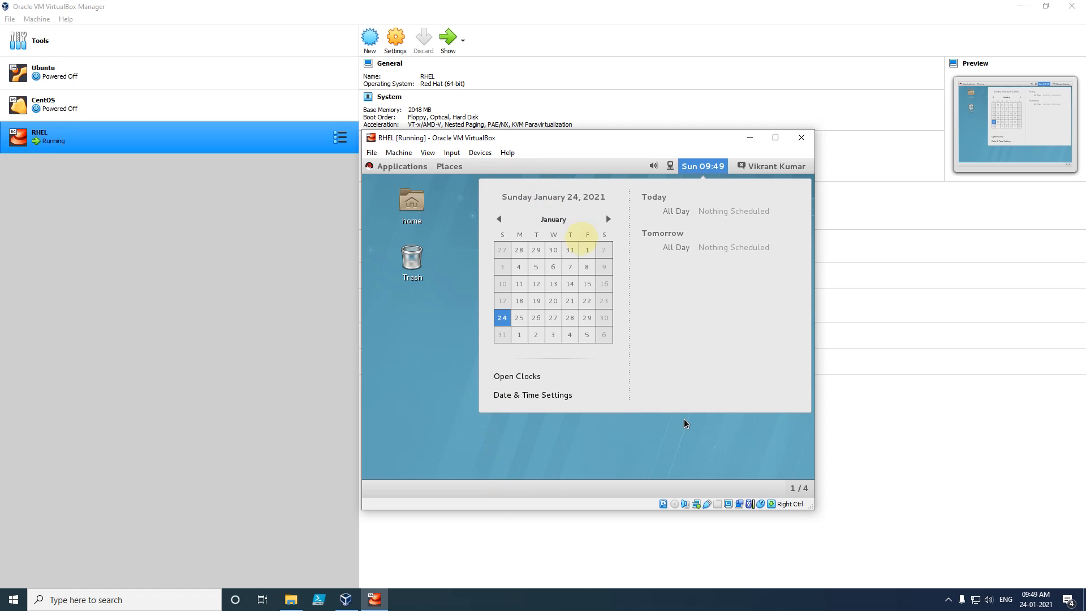
click(793, 168)
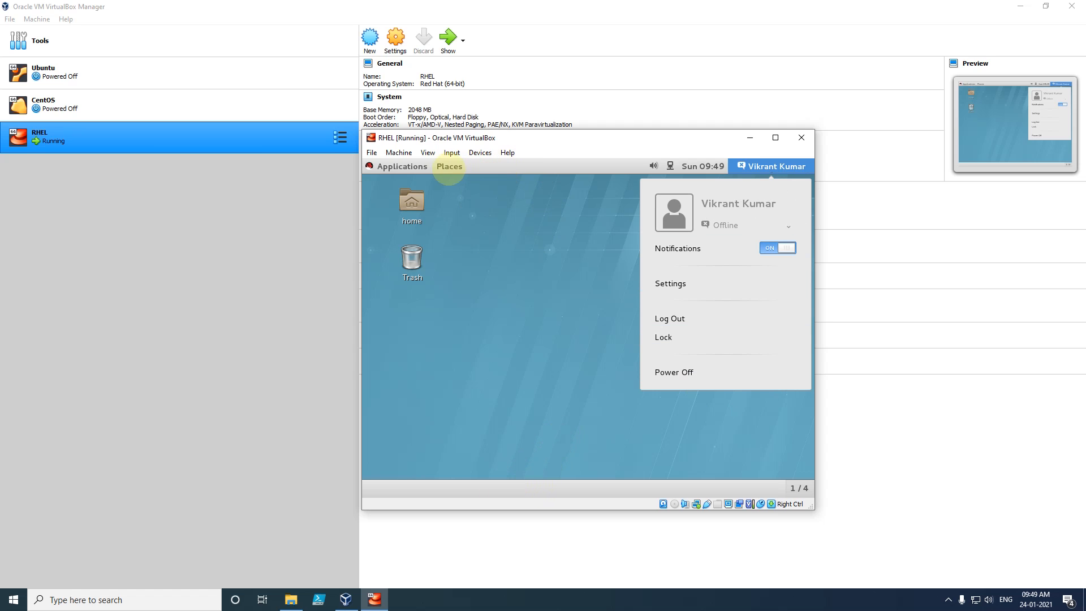
- Open GNOME Settings, scroll its category grid, close it from the window list, and reopen the user menu
click(682, 290)
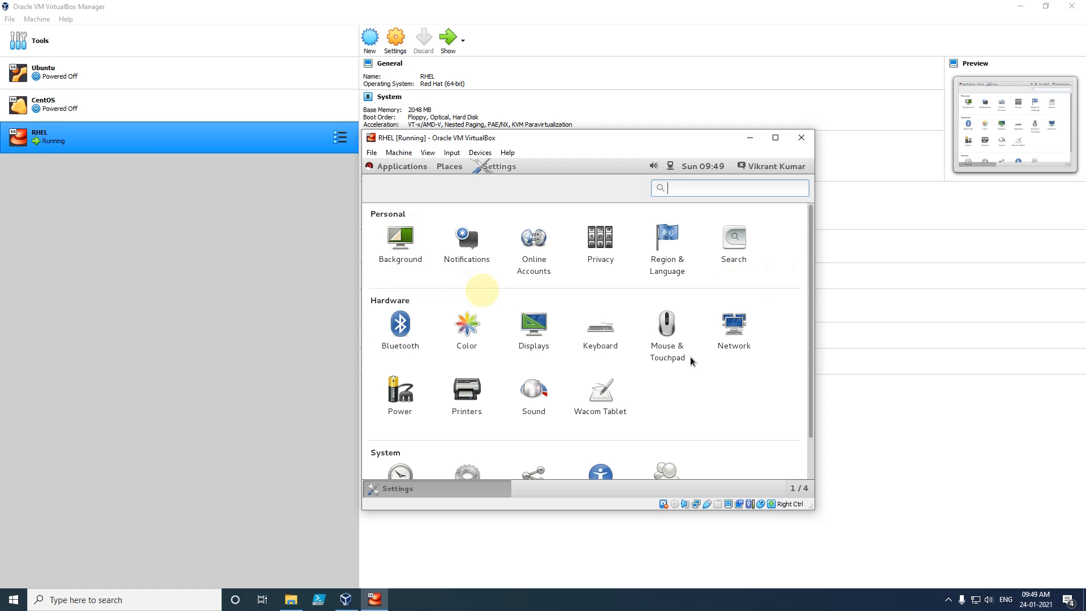
scroll(757, 345, down, 1)
scroll(773, 303, up, 1)
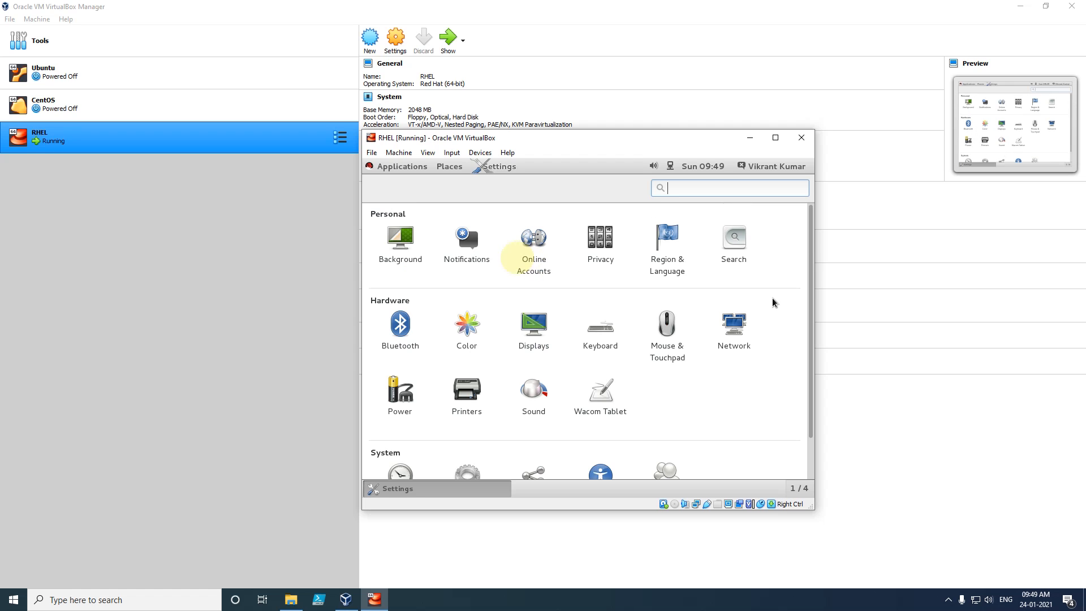
right_click(469, 494)
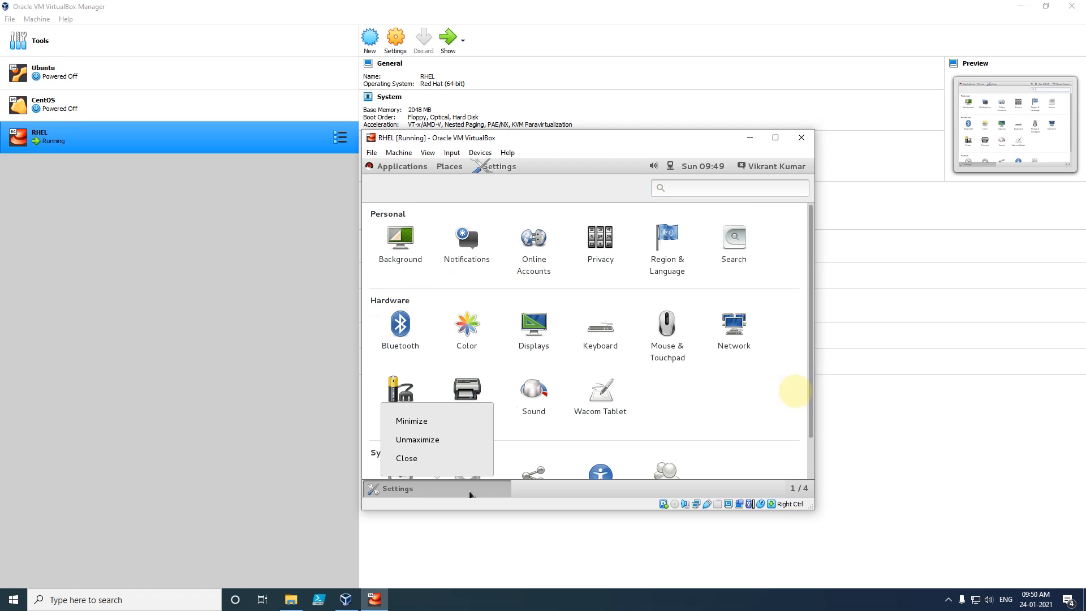
click(447, 459)
click(784, 167)
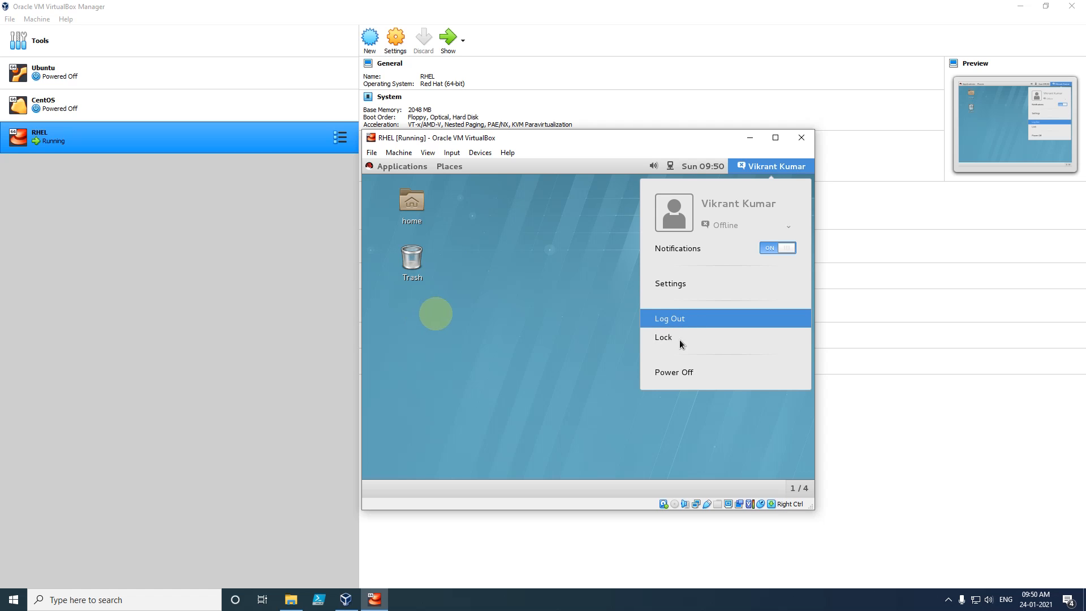
- Choose Power Off from the user menu and confirm it in the dialog
click(681, 373)
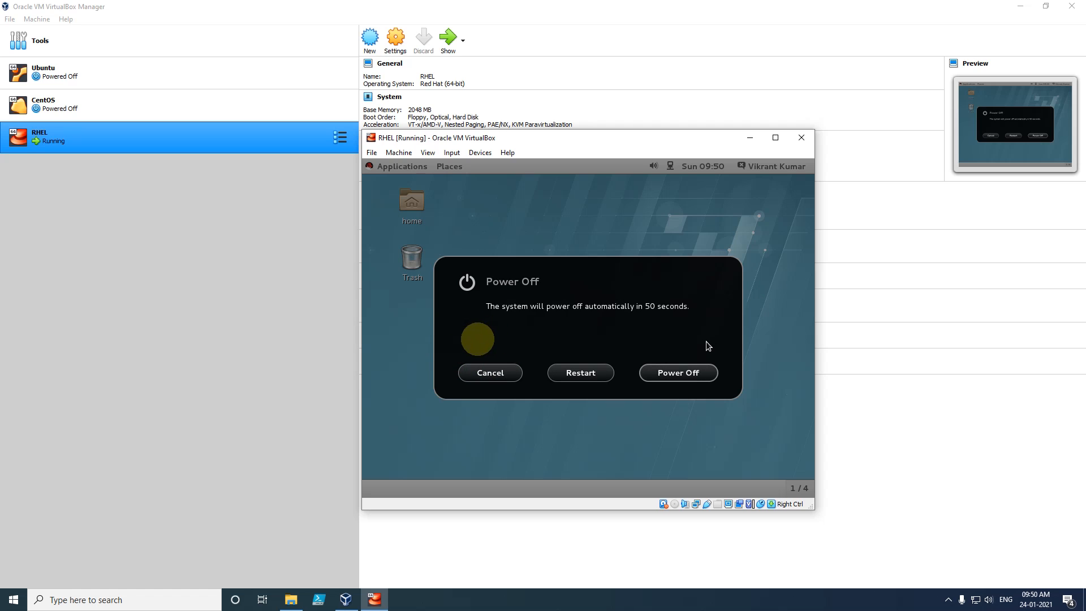
click(687, 375)
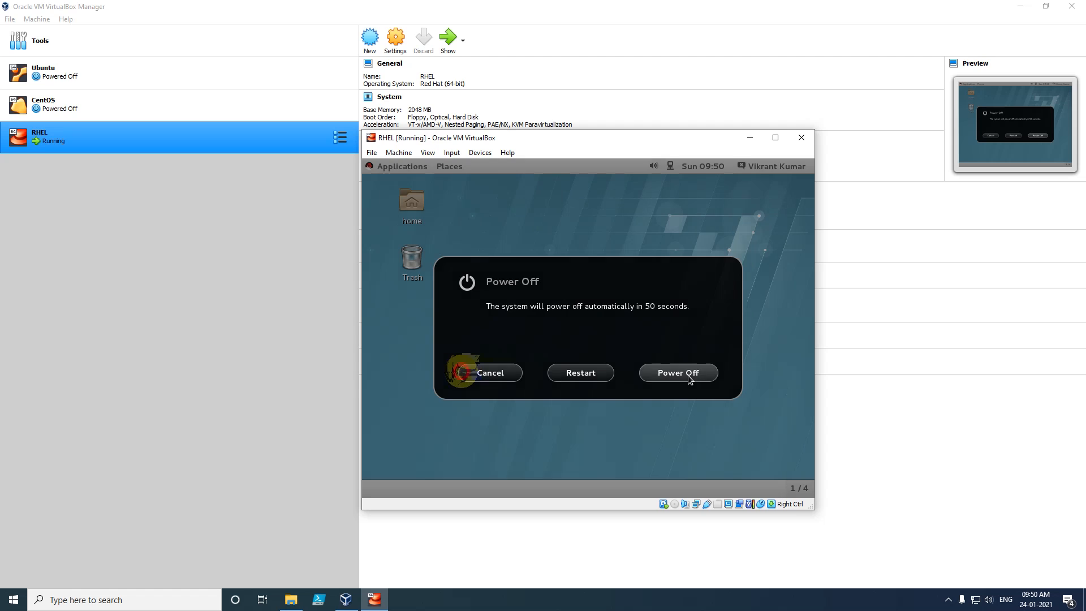